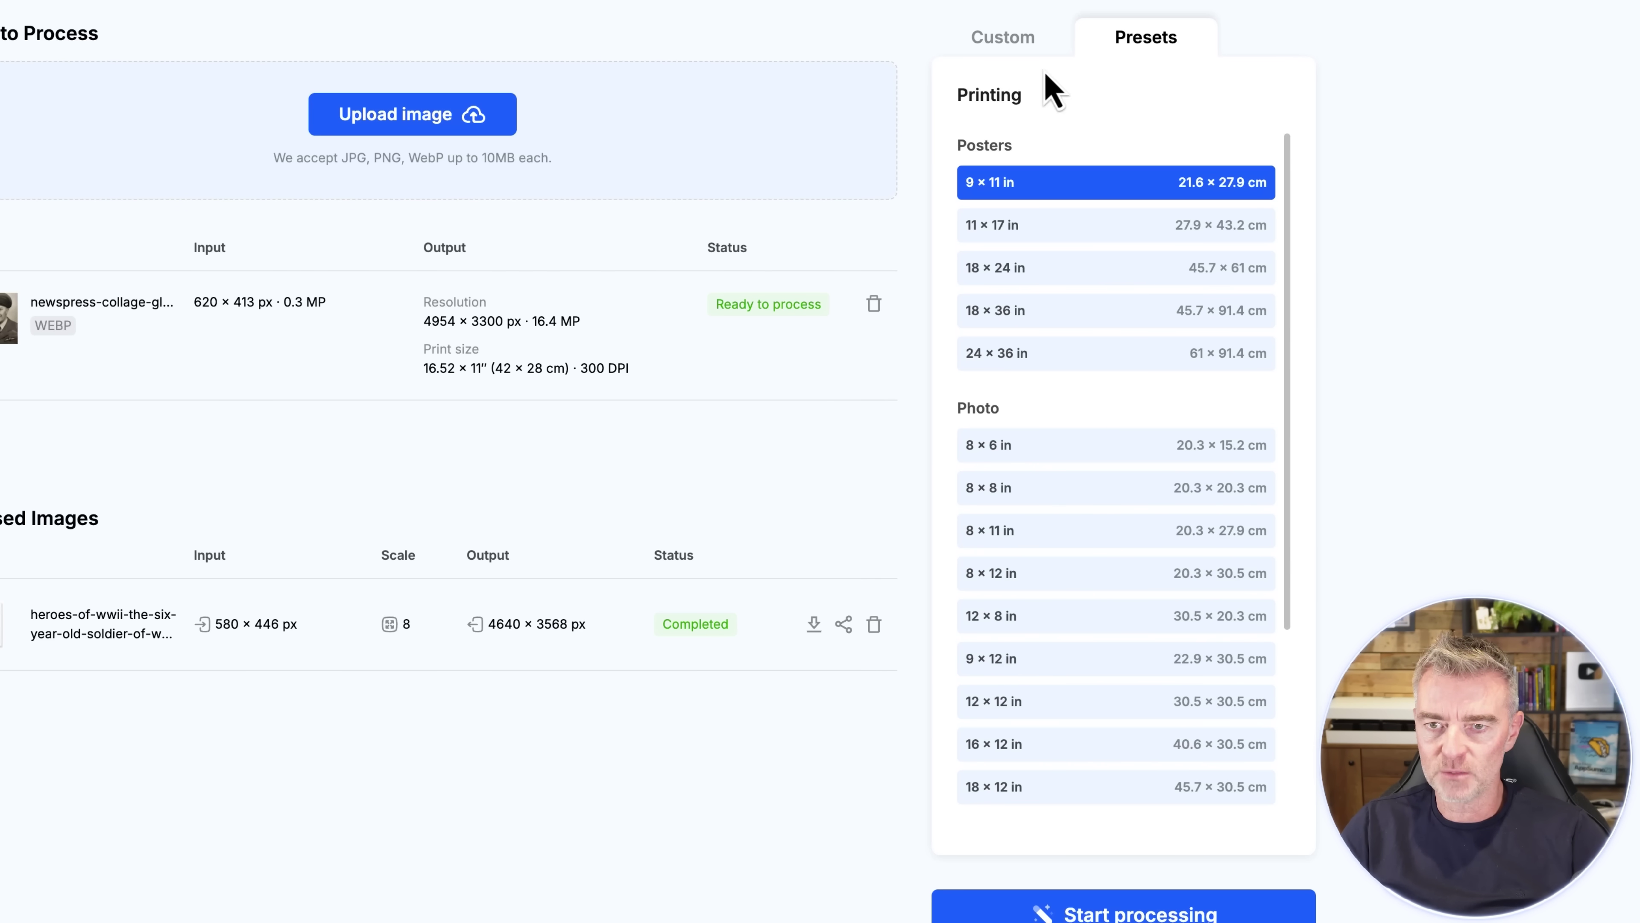
- Switch from the print presets to custom scaling at 4x and process the newspress collage image
{"action": "left_click", "coordinate": [1004, 39]}
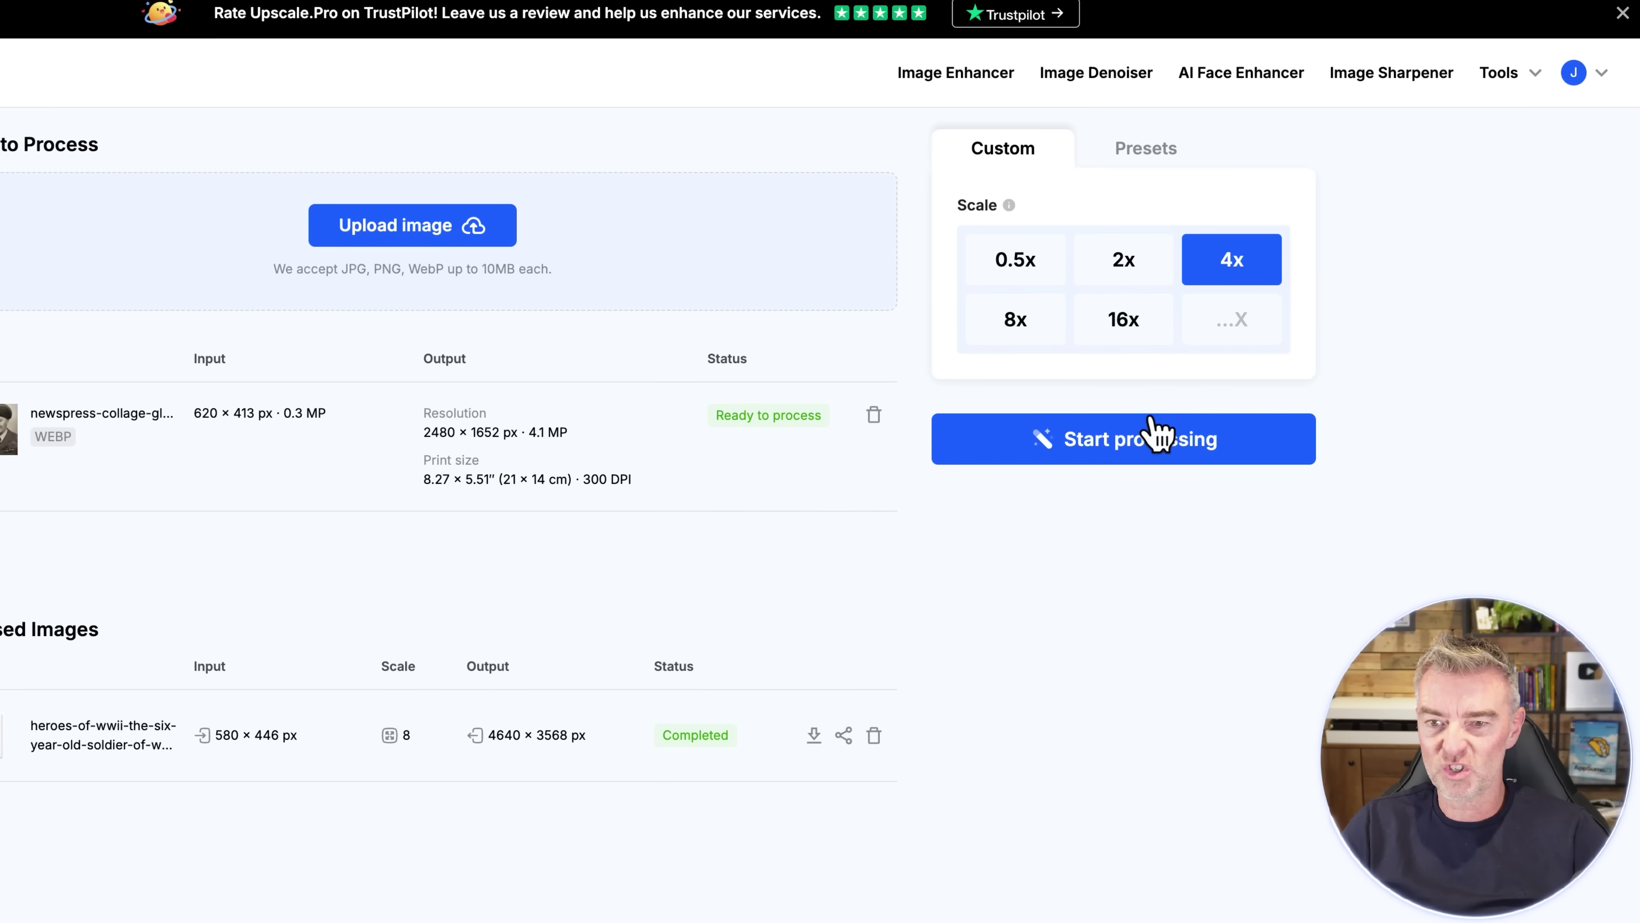
{"action": "left_click", "coordinate": [1157, 437]}
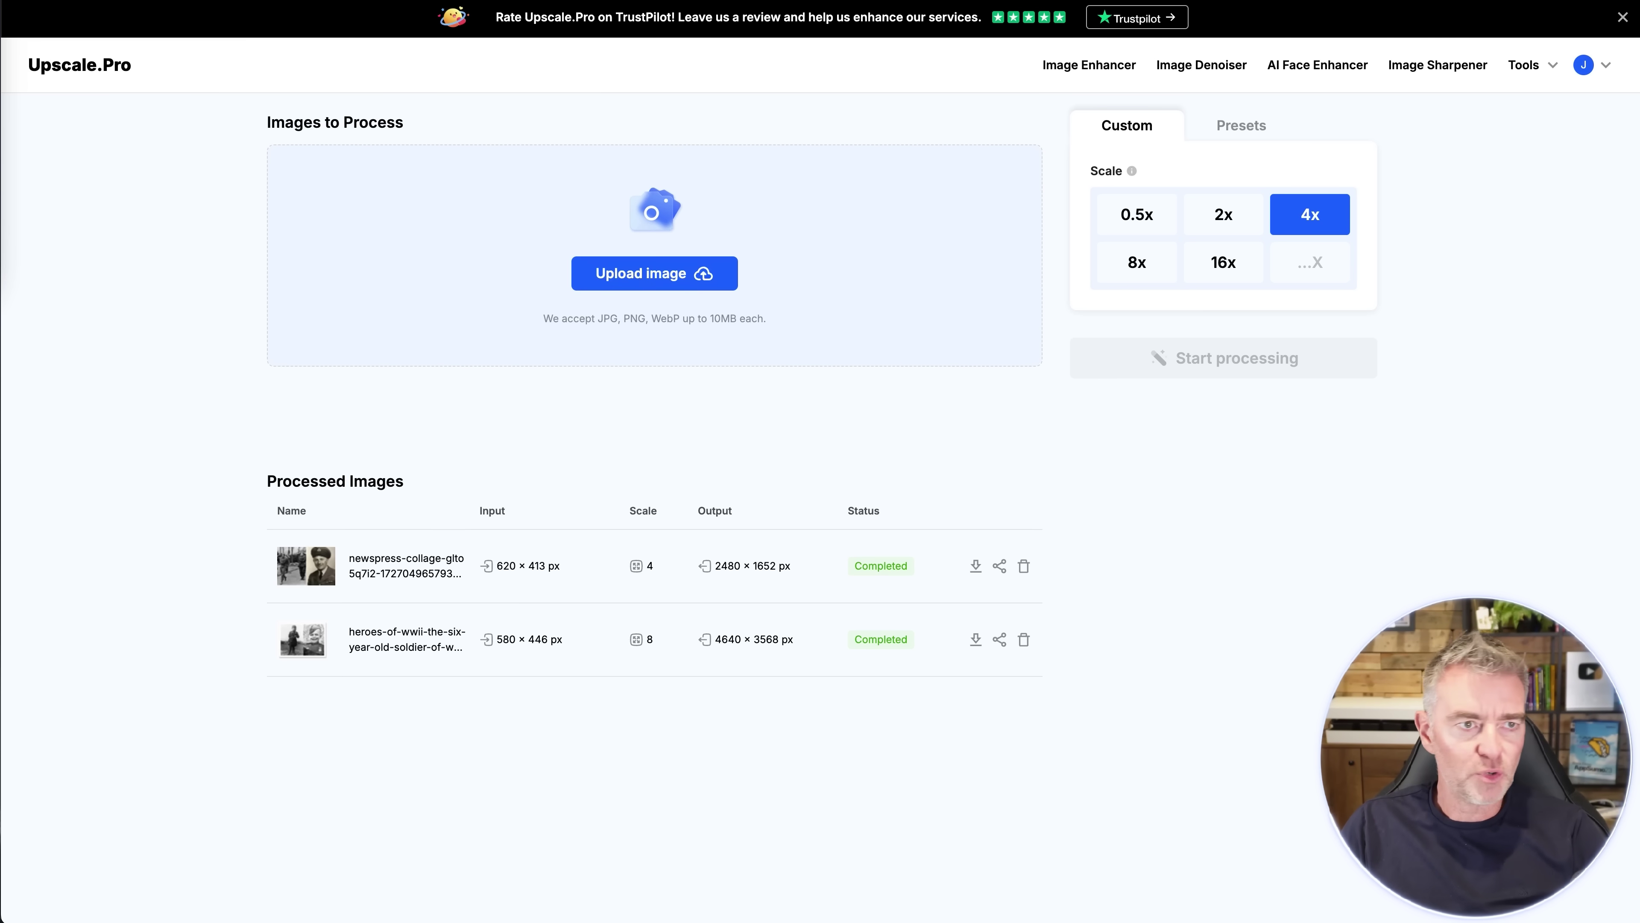
- Open the newspress collage image in Preview, enlarge its window to inspect the detail, and close it
{"action": "left_click", "coordinate": [209, 59]}
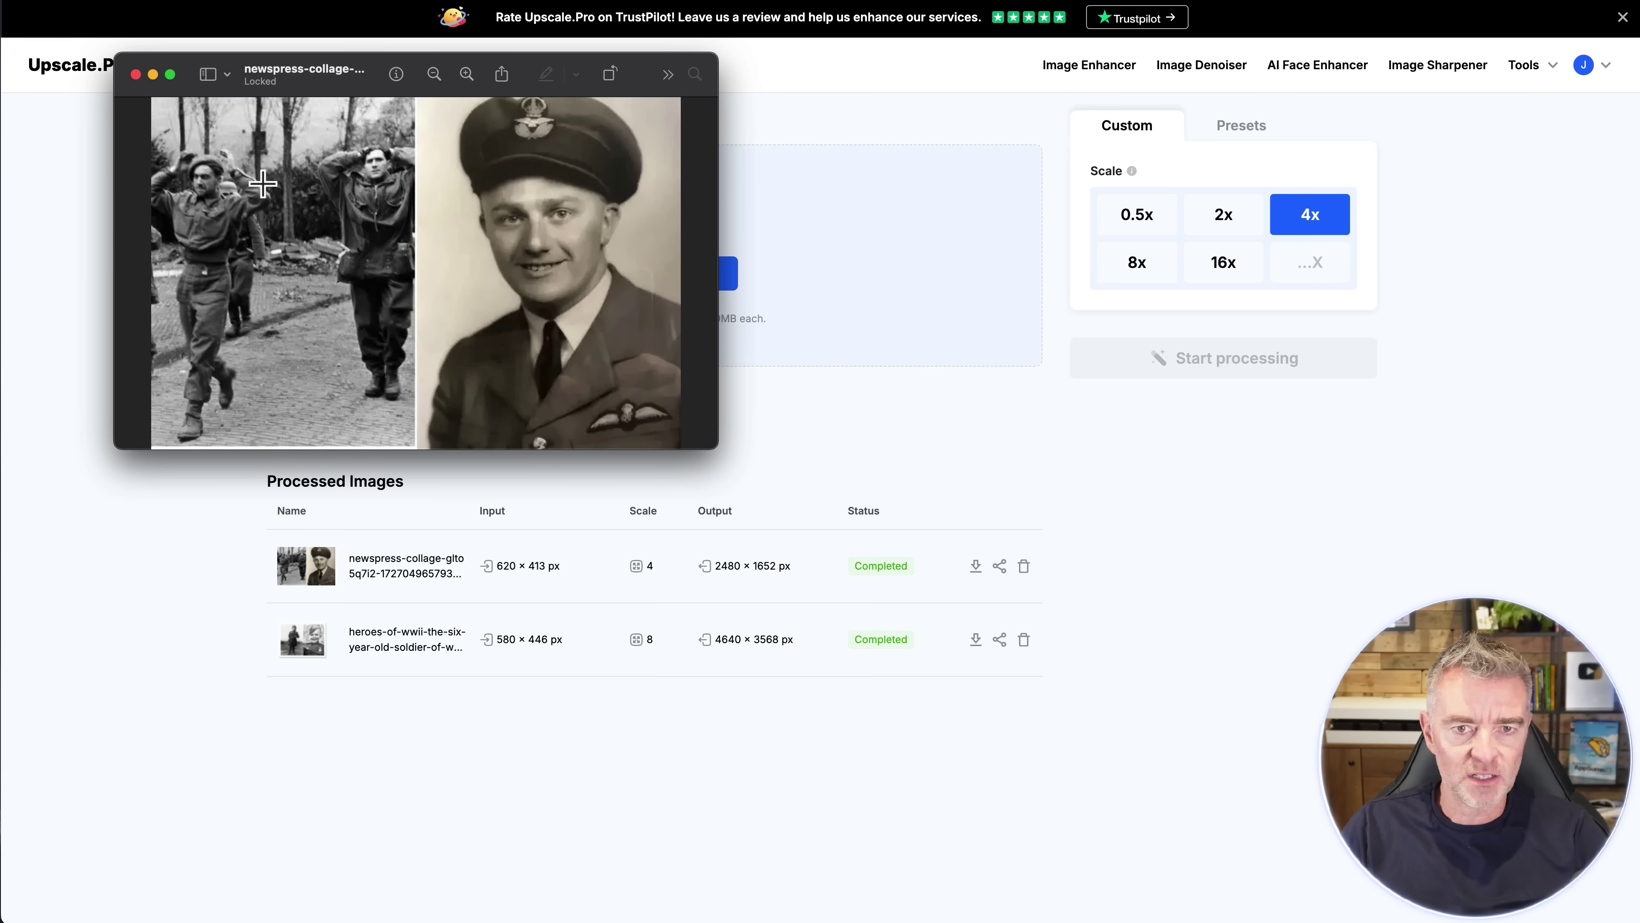
{"action": "left_click_drag", "start_coordinate": [716, 457], "coordinate": [1110, 866]}
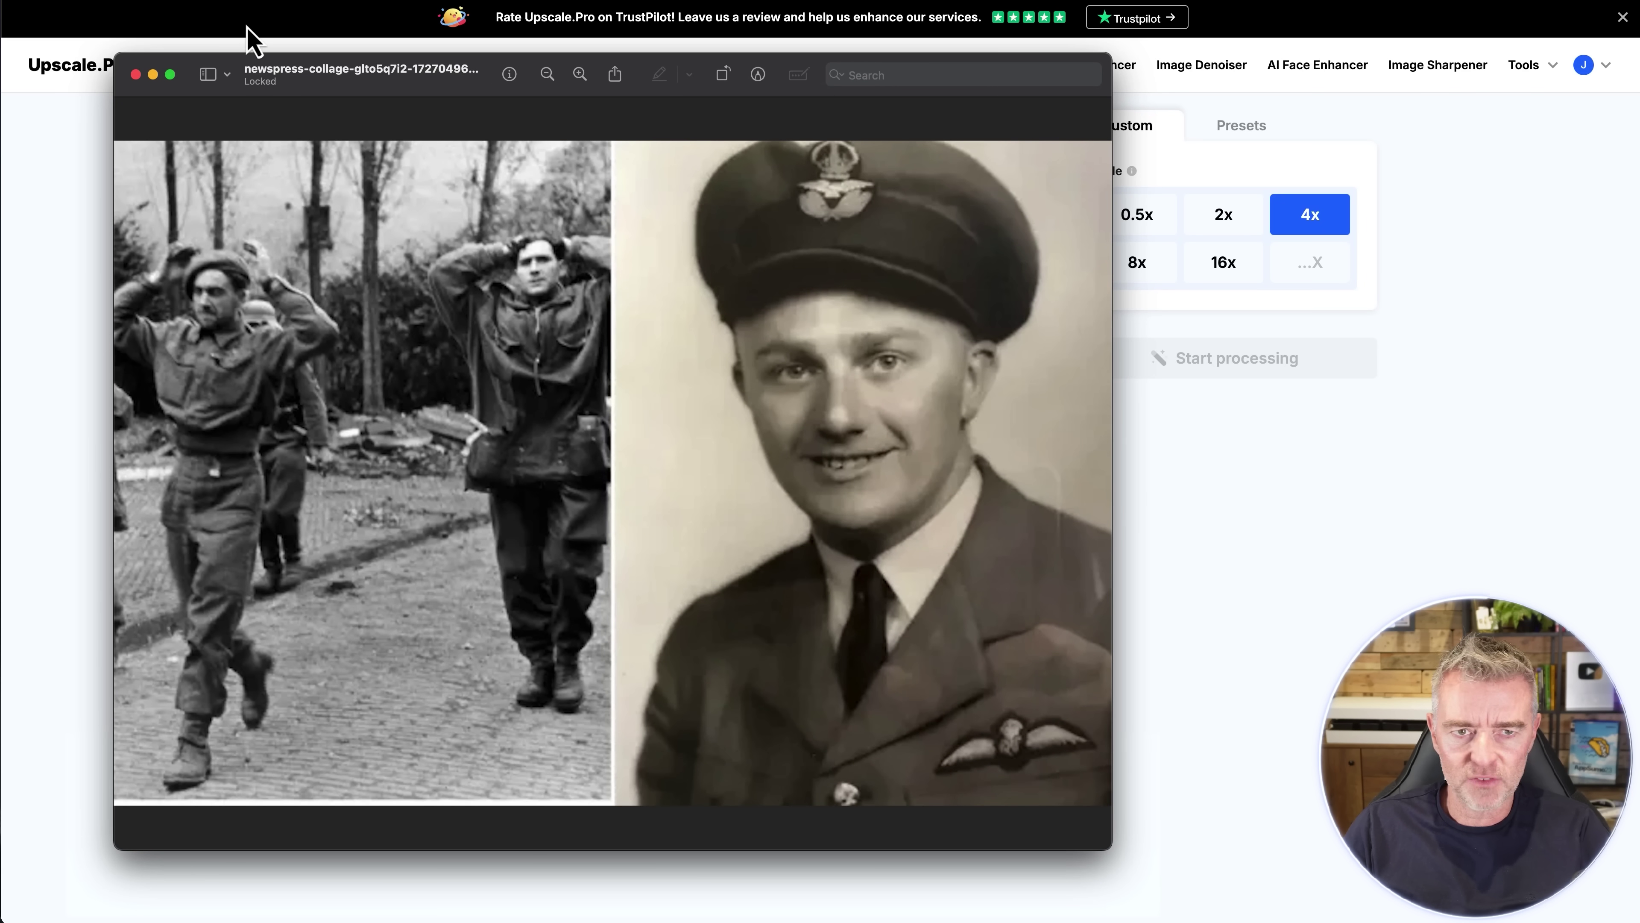
{"action": "left_click_drag", "start_coordinate": [155, 84], "coordinate": [42, 39]}
{"action": "left_click_drag", "start_coordinate": [998, 817], "coordinate": [1123, 919]}
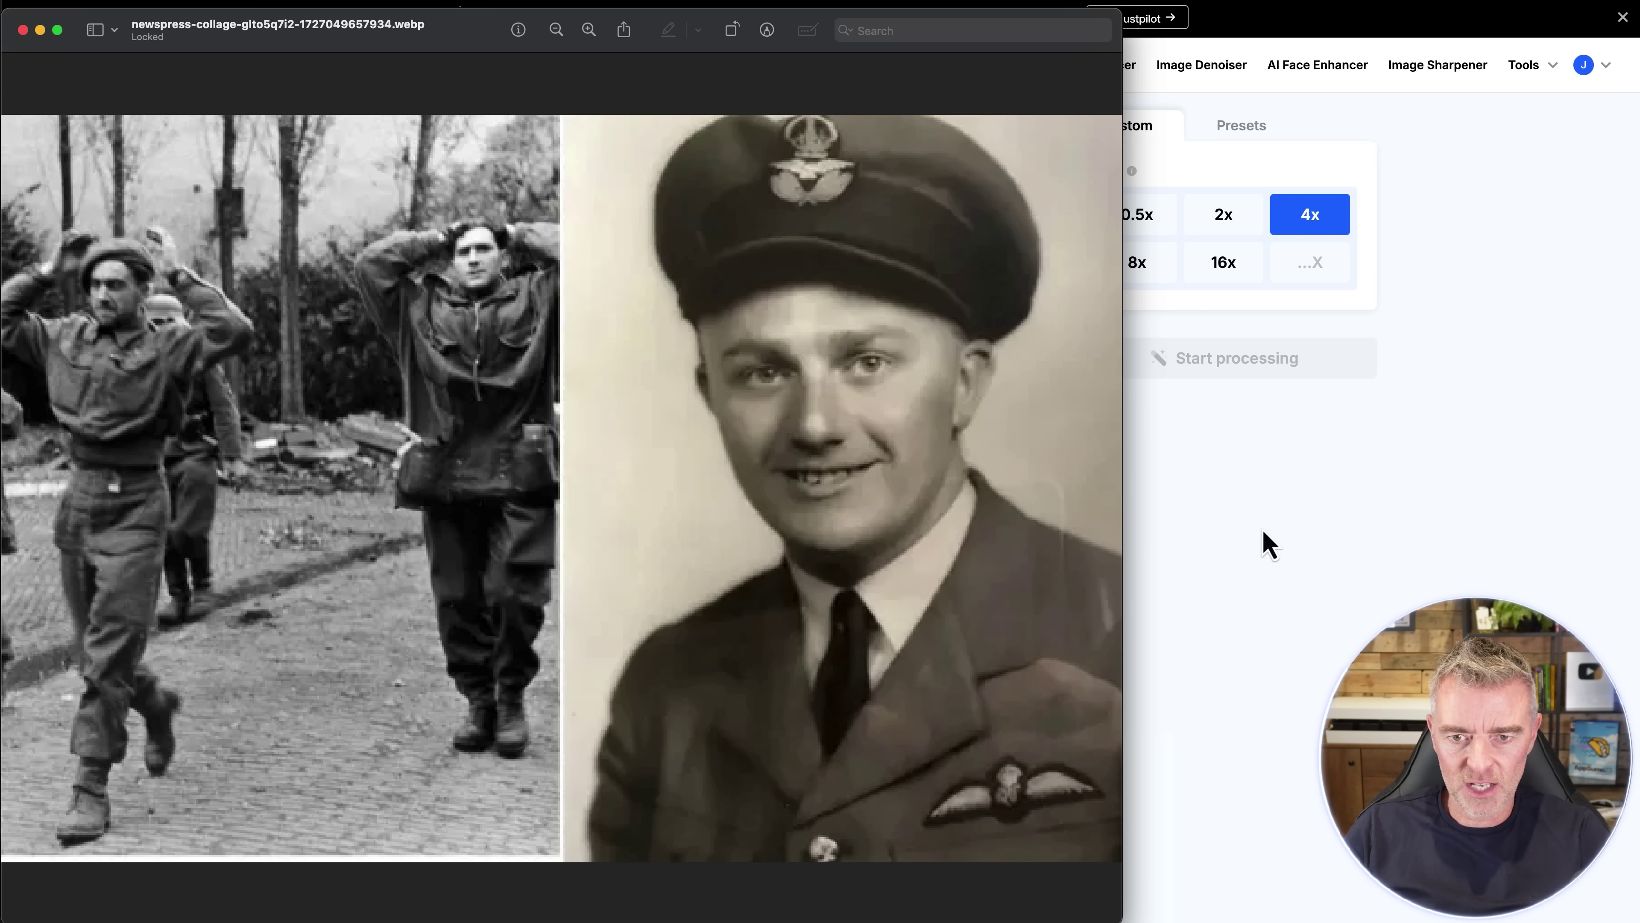
{"action": "key", "text": "super+w"}
- Open the before-and-after comparison of the processed newspress collage, examine both versions, and close it
{"action": "left_click", "coordinate": [460, 579]}
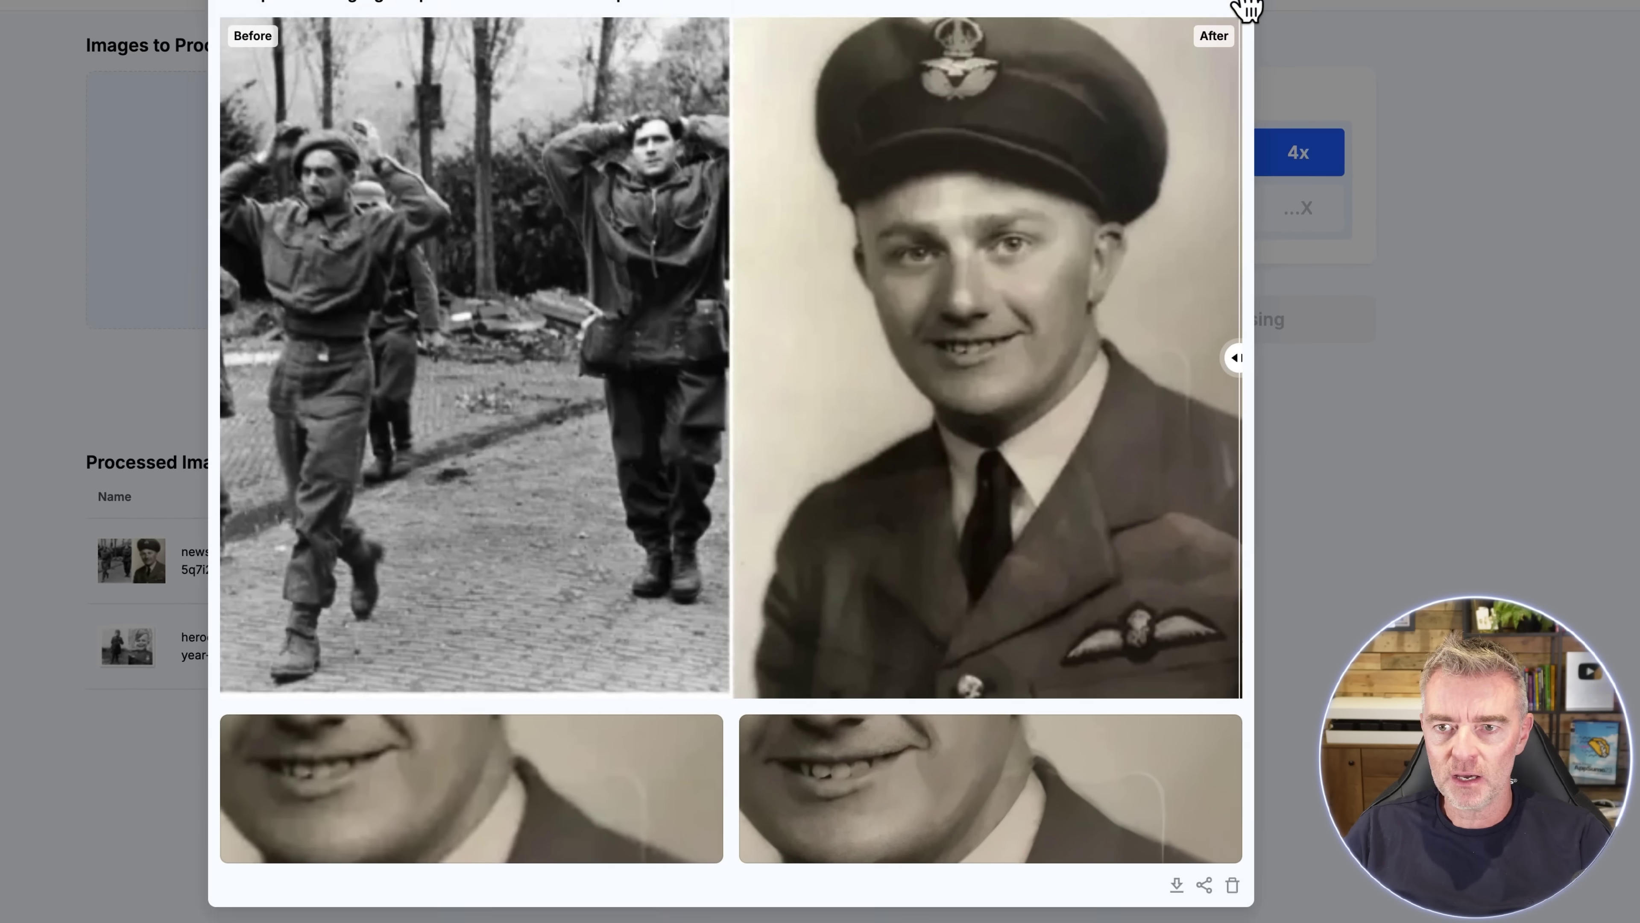
{"action": "left_click", "coordinate": [1245, 9]}
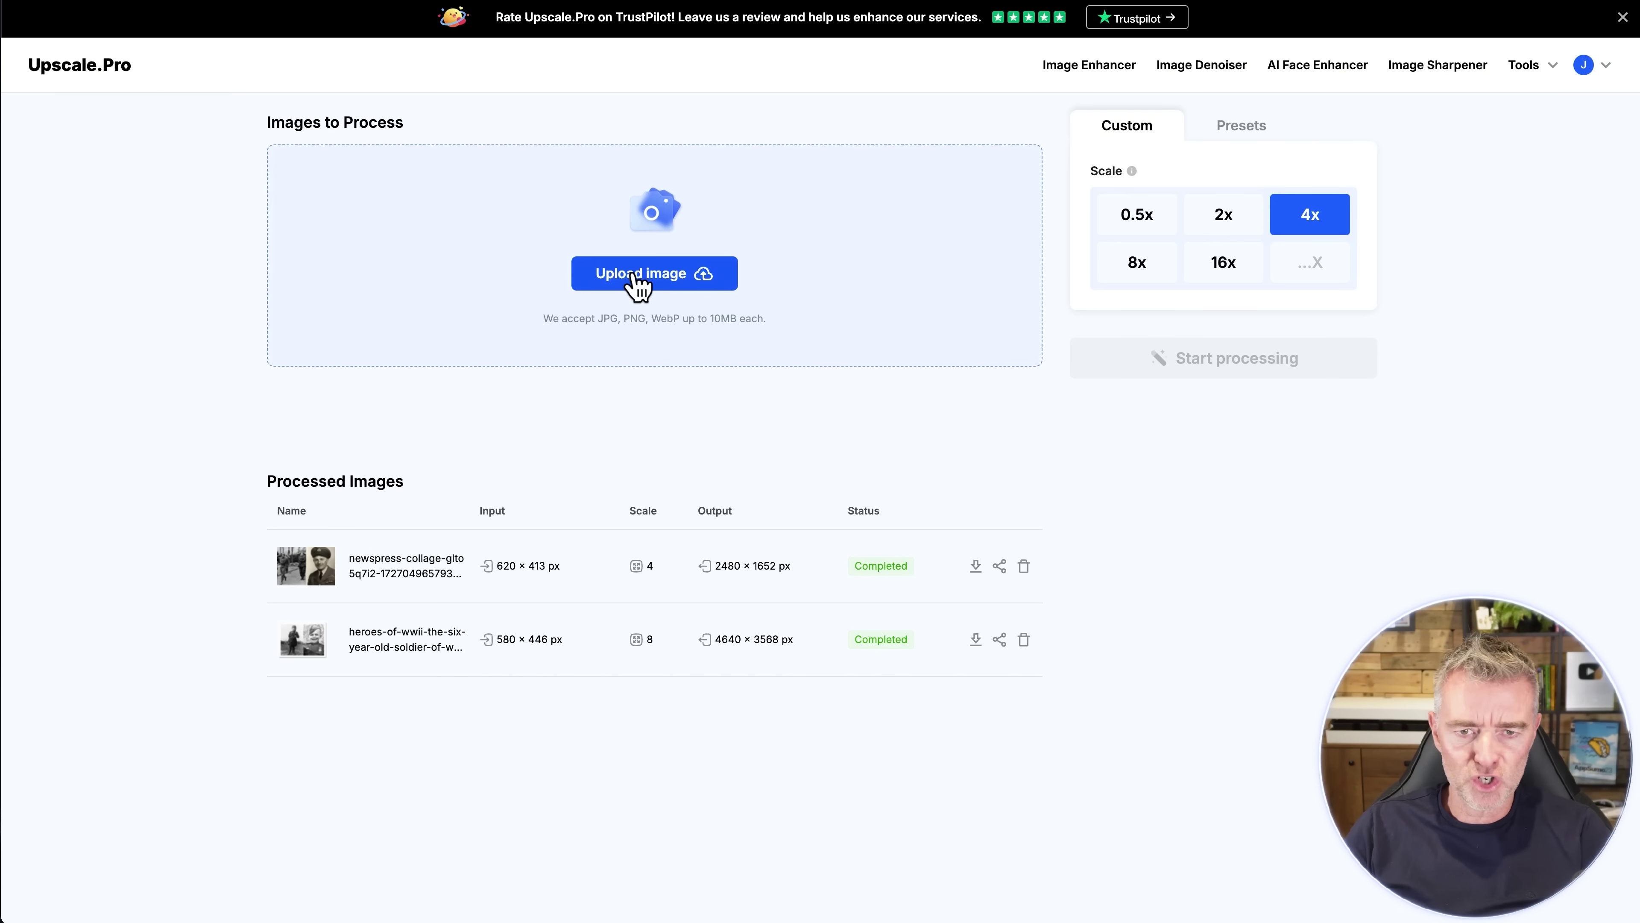
- Upload elegant-woman-smiling-stockcake.webp from the Desktop and process it at 4x scale
{"action": "left_click", "coordinate": [638, 283]}
{"action": "left_click", "coordinate": [686, 328]}
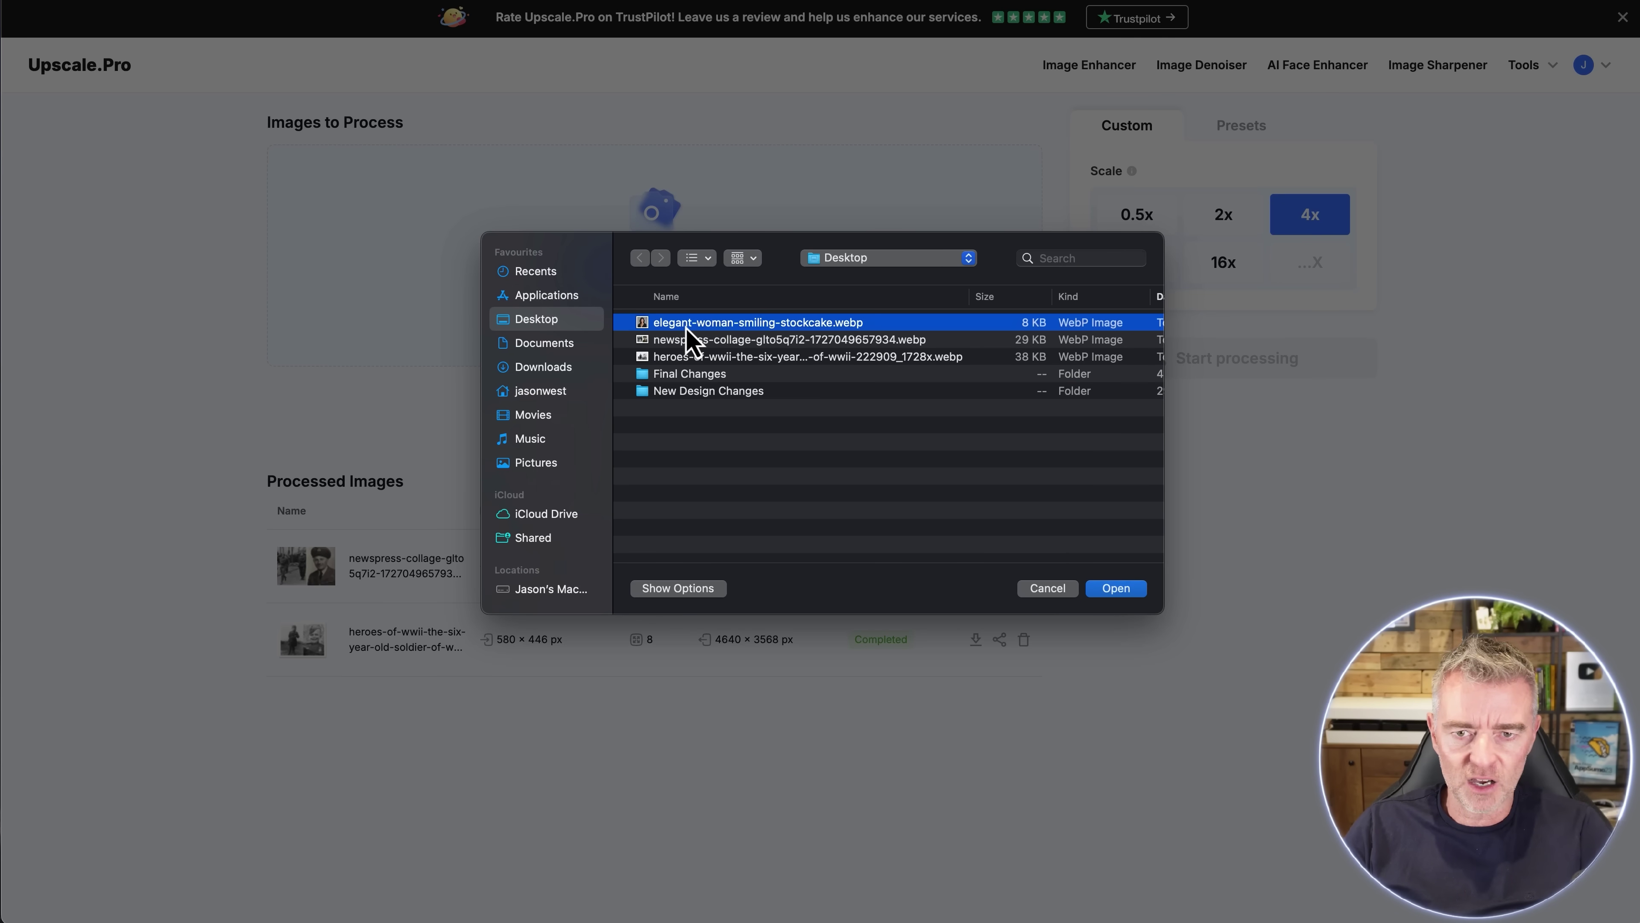
{"action": "left_click", "coordinate": [1117, 588]}
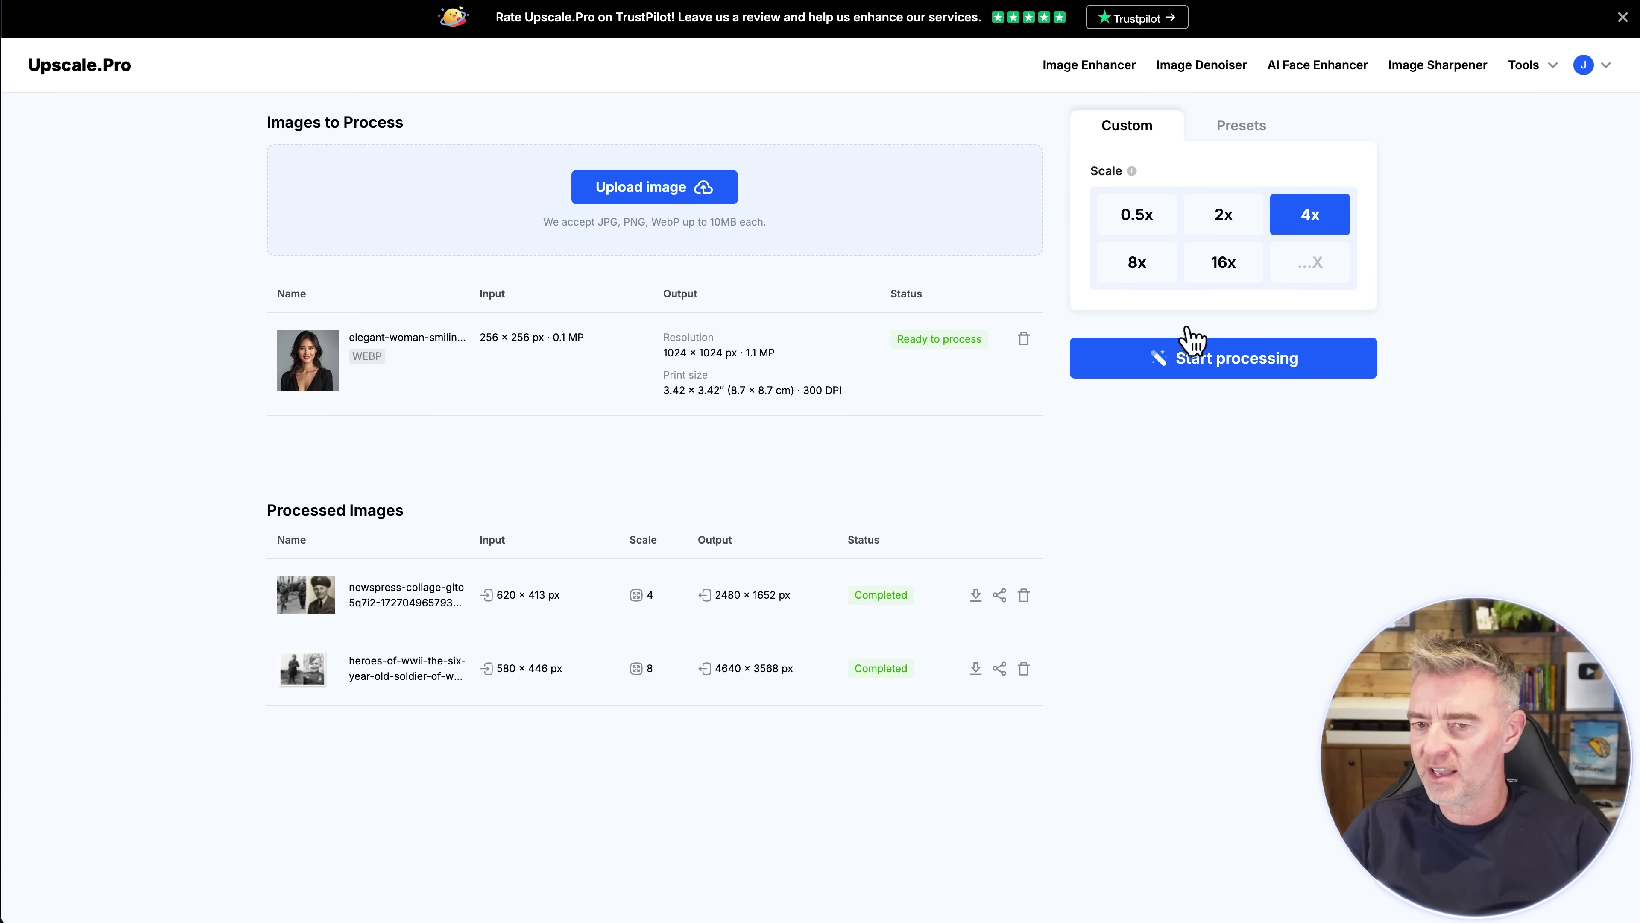
{"action": "left_click", "coordinate": [1199, 262]}
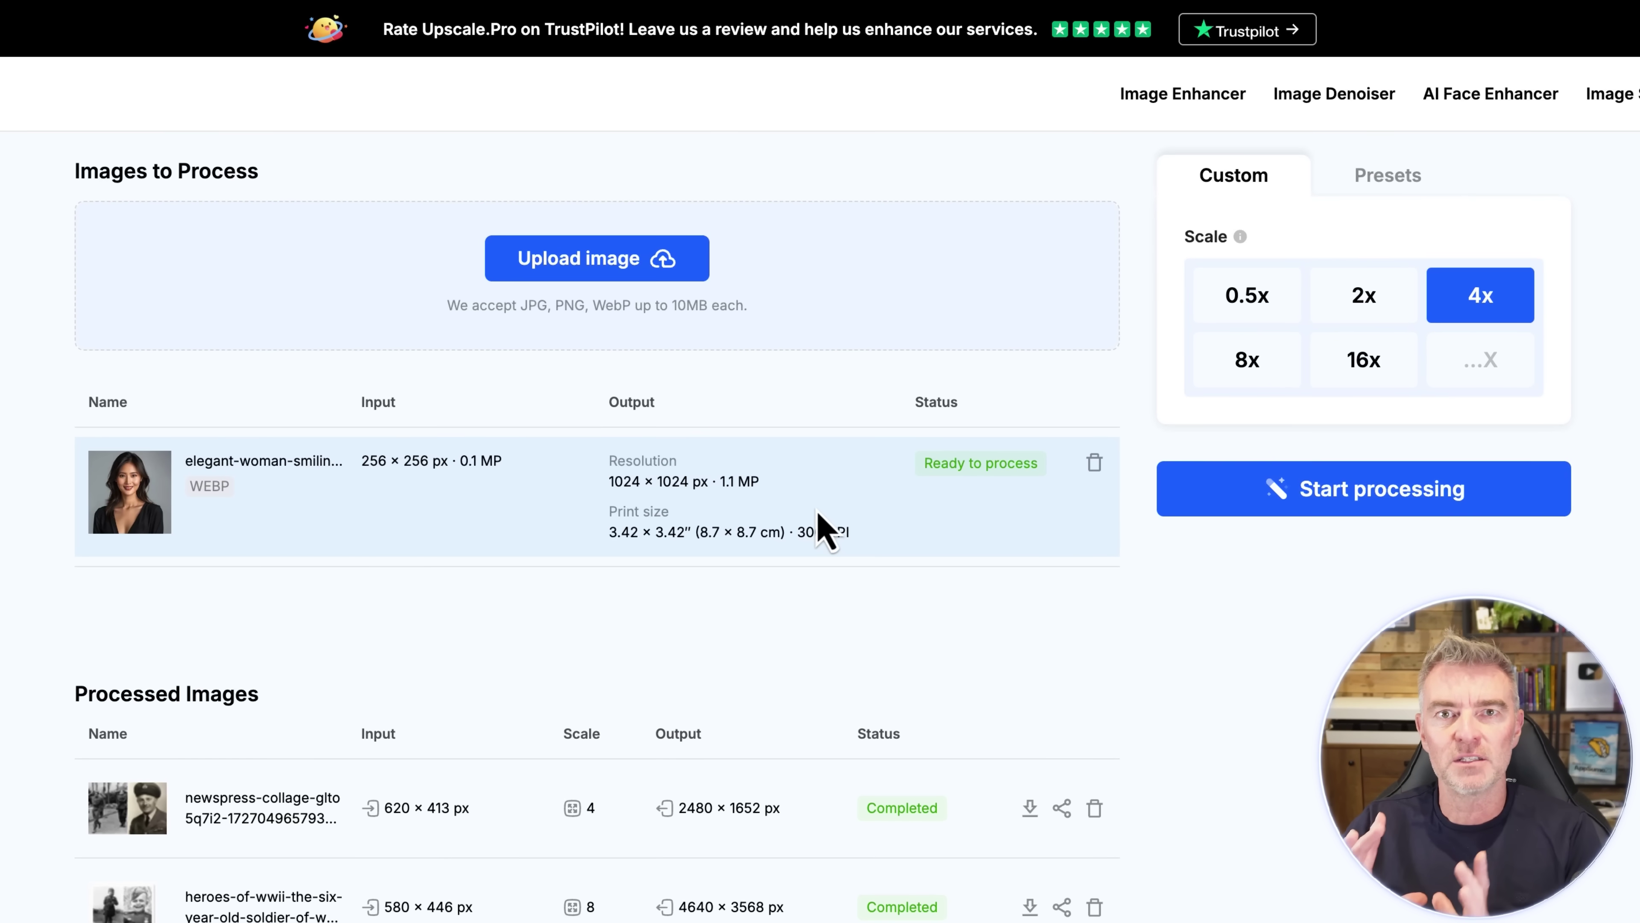
{"action": "left_click", "coordinate": [1355, 507]}
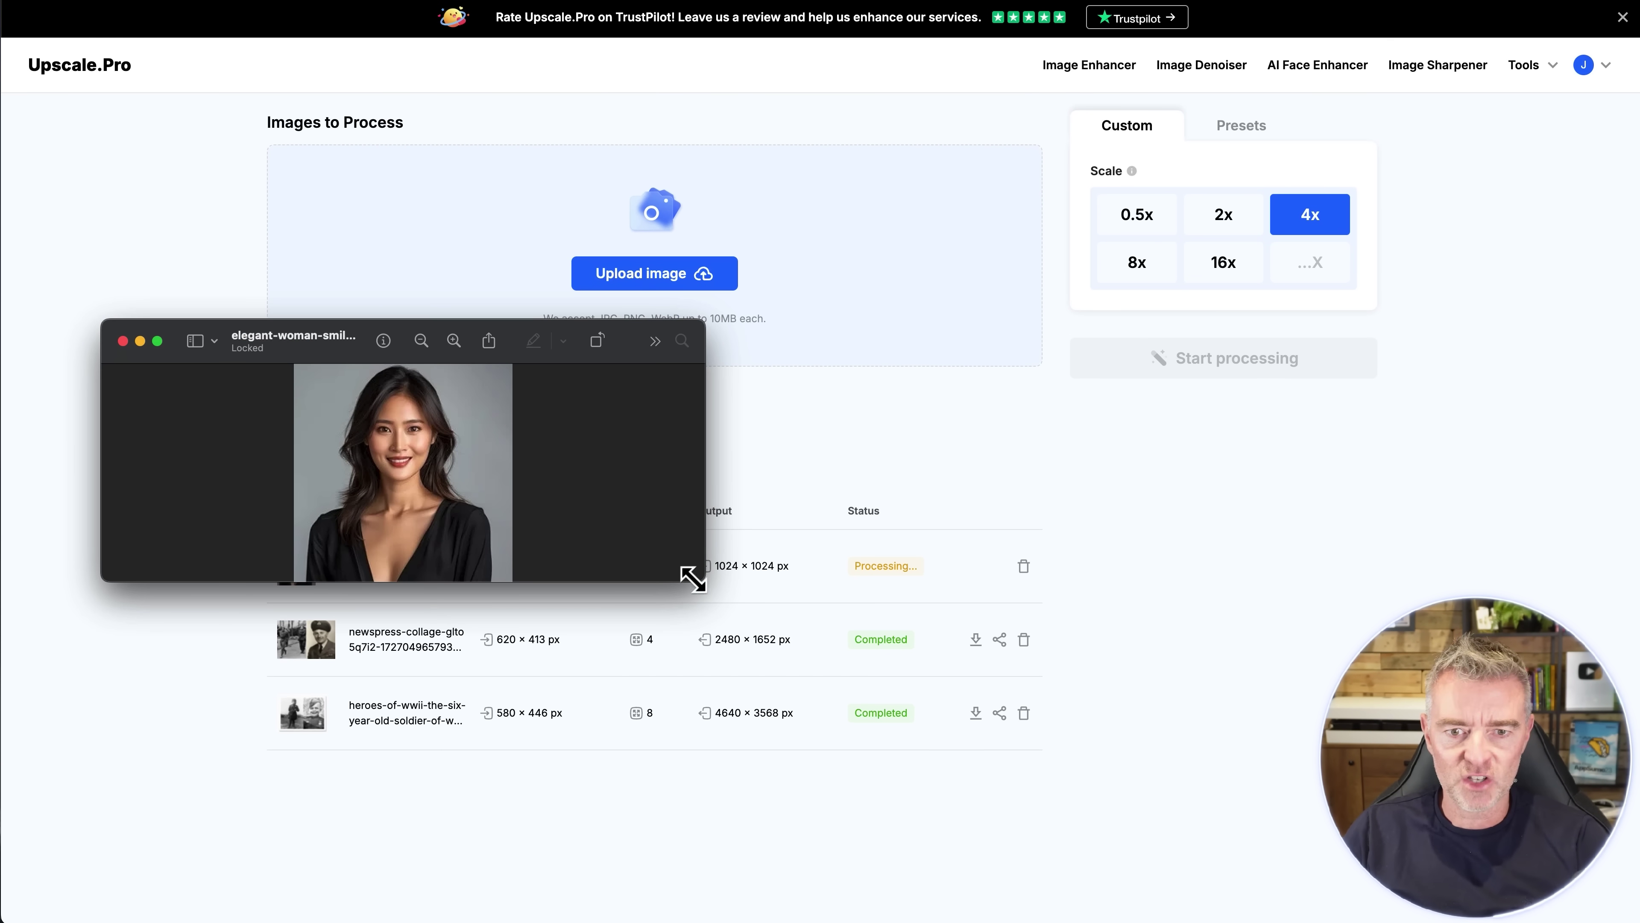
- Enlarge the Preview window of the original elegant-woman portrait and zoom in on the face to examine its pixelation
{"action": "left_click_drag", "start_coordinate": [699, 574], "coordinate": [1310, 837]}
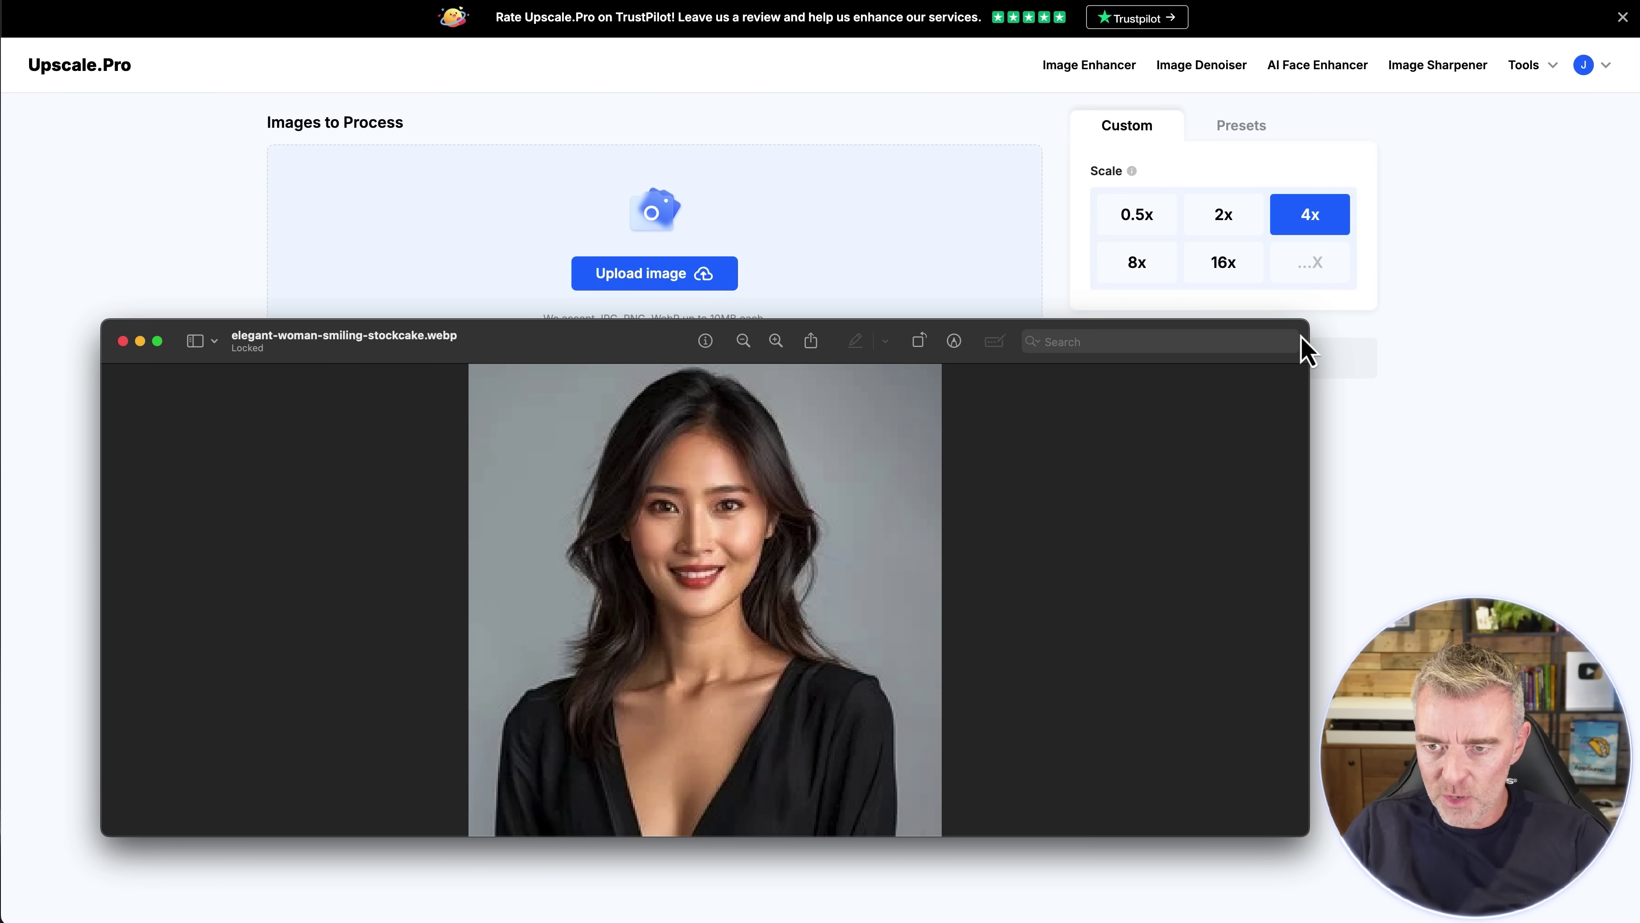
{"action": "left_click_drag", "start_coordinate": [1308, 836], "coordinate": [1511, 922]}
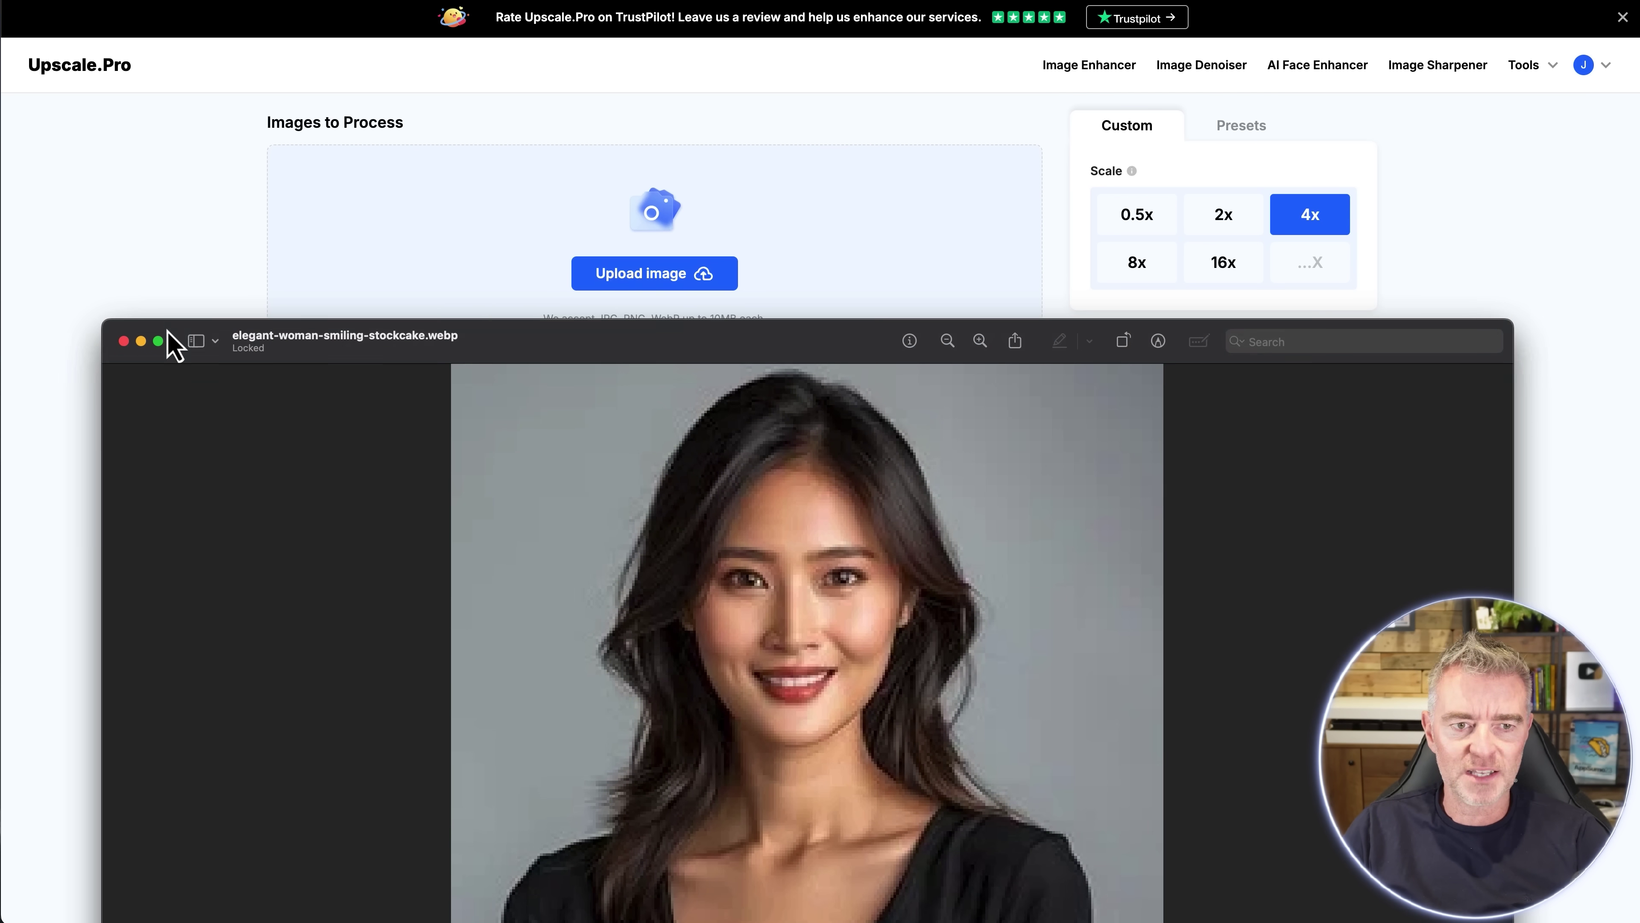
{"action": "left_click_drag", "start_coordinate": [165, 340], "coordinate": [138, 40]}
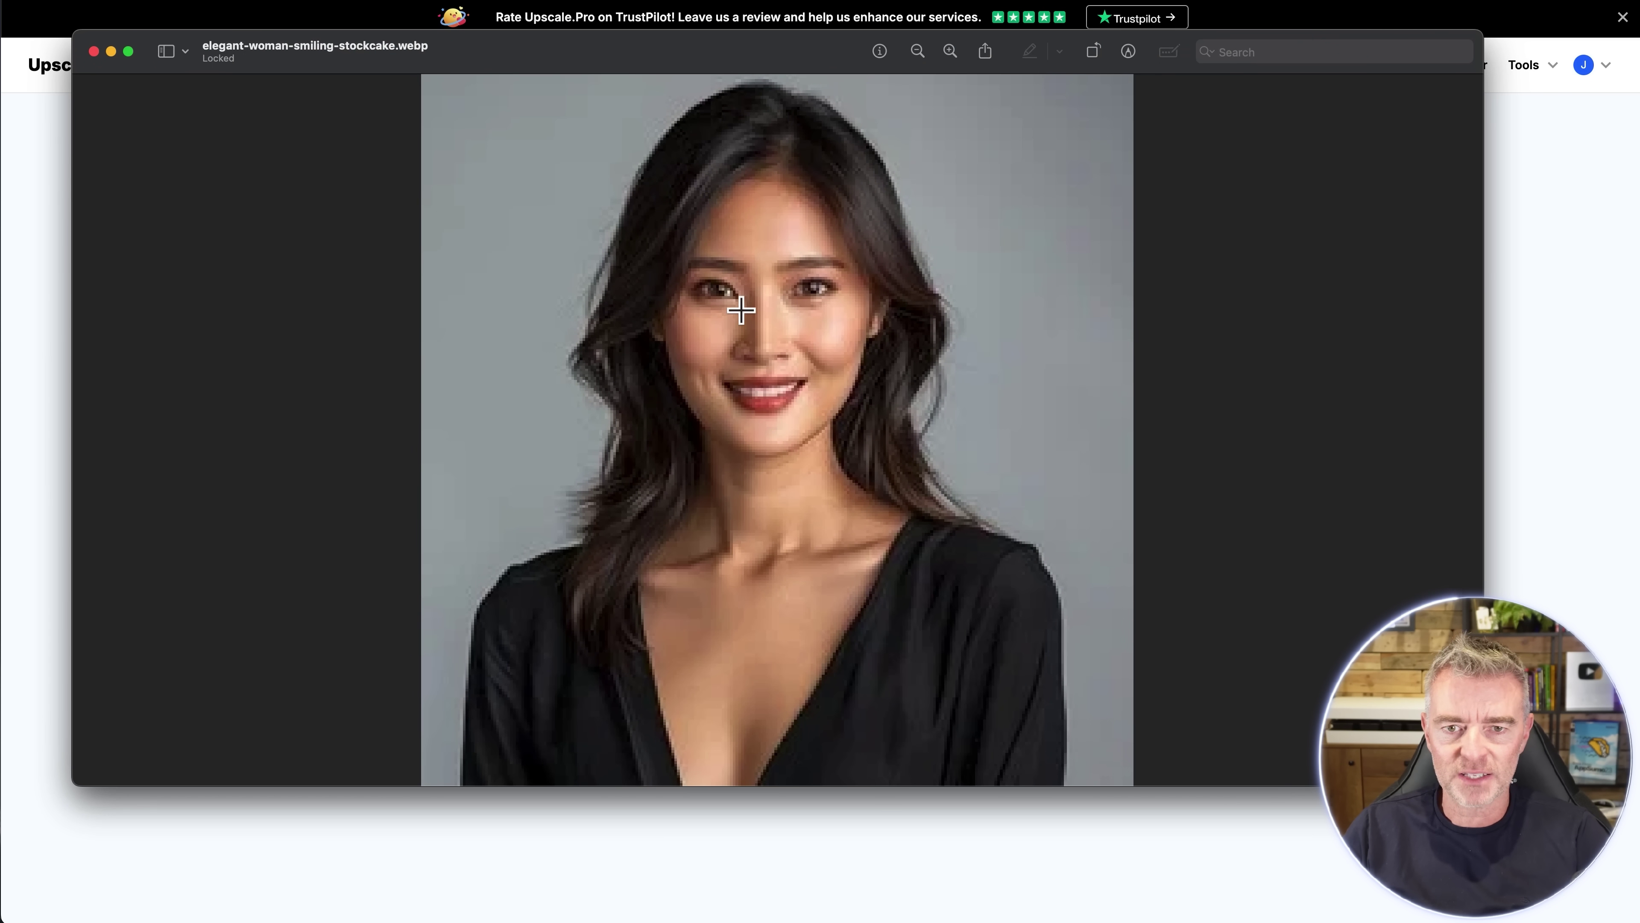
{"action": "scroll", "coordinate": [740, 310], "scroll_direction": "up", "scroll_amount": 5}
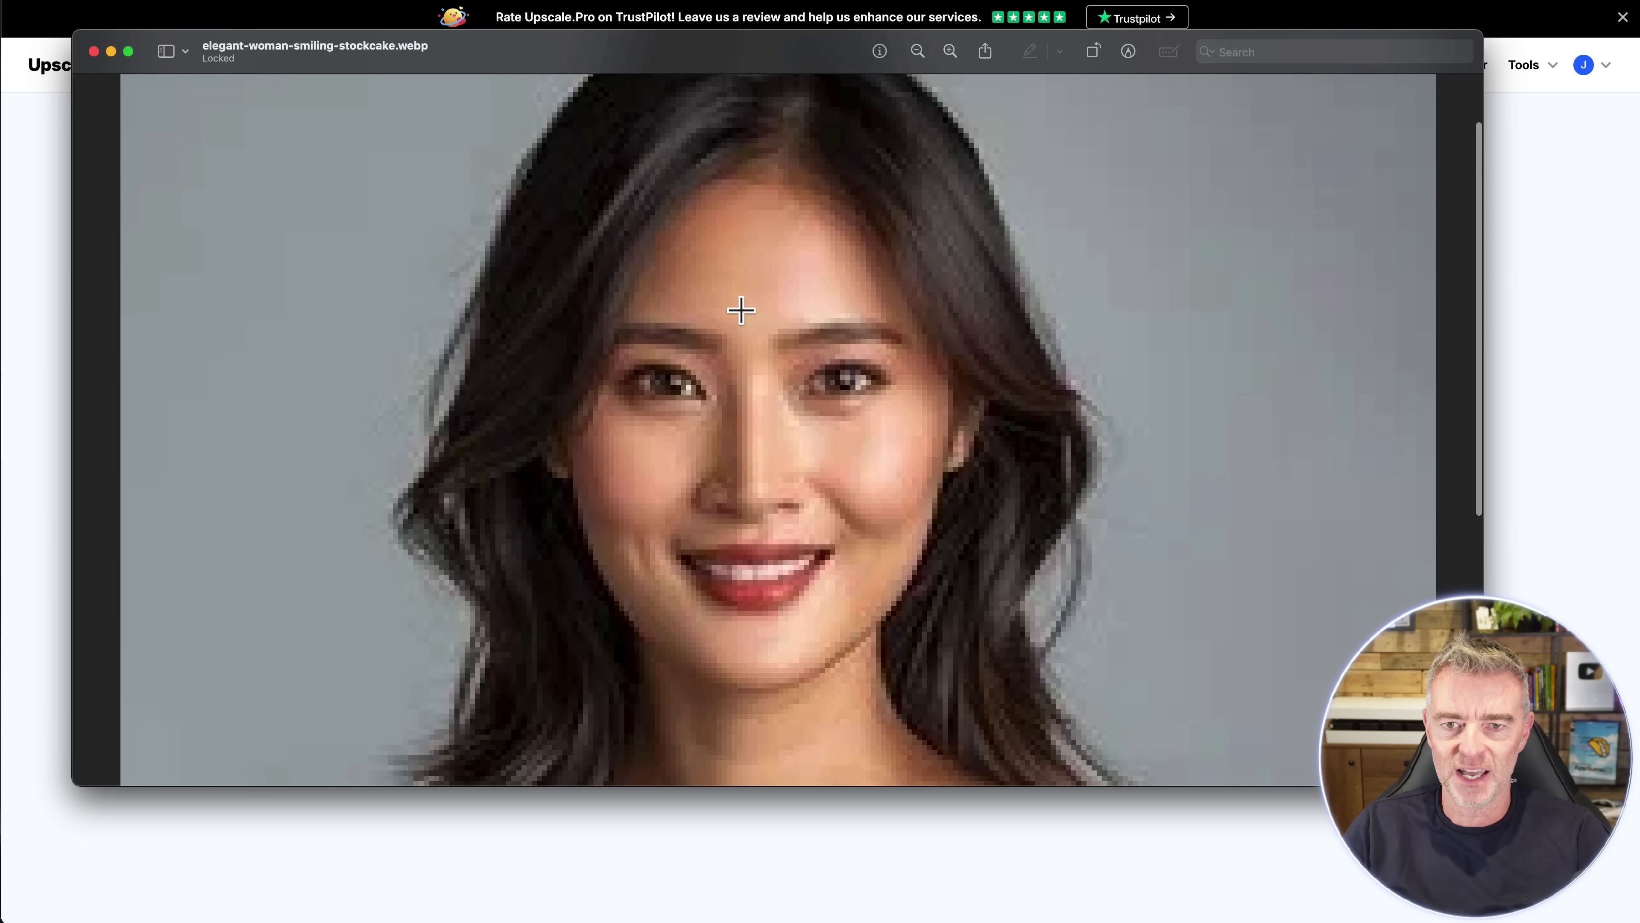
{"action": "scroll", "coordinate": [741, 311], "scroll_direction": "up", "scroll_amount": 1}
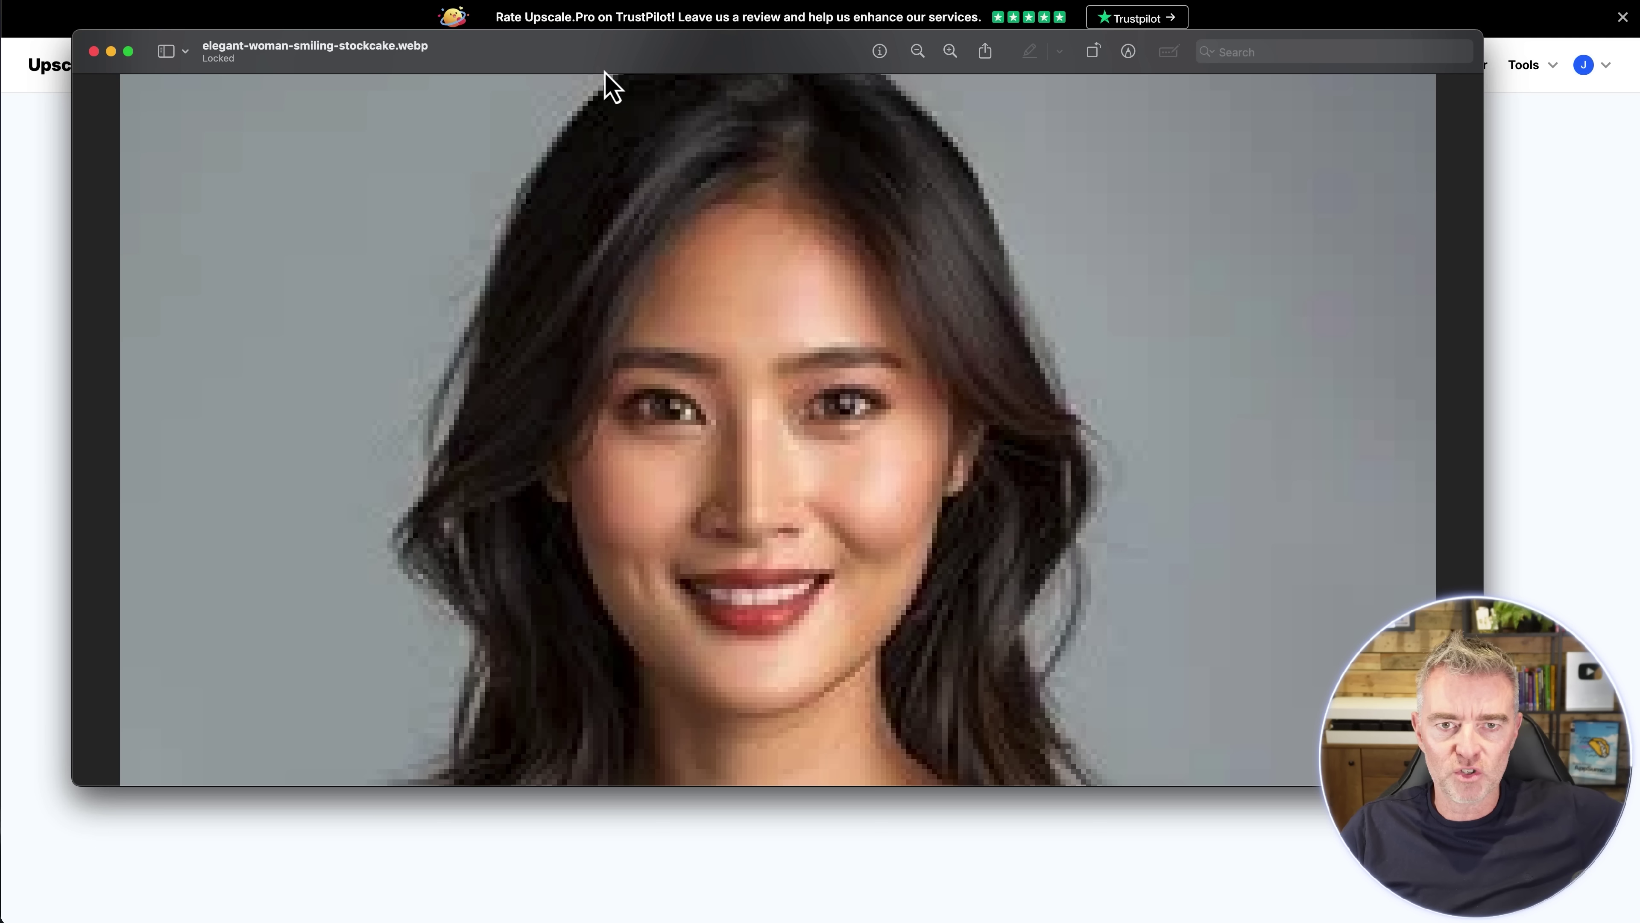
- Move the original portrait's window aside, narrow it, and zoom out until the whole picture fits
{"action": "left_click_drag", "start_coordinate": [600, 48], "coordinate": [495, 53]}
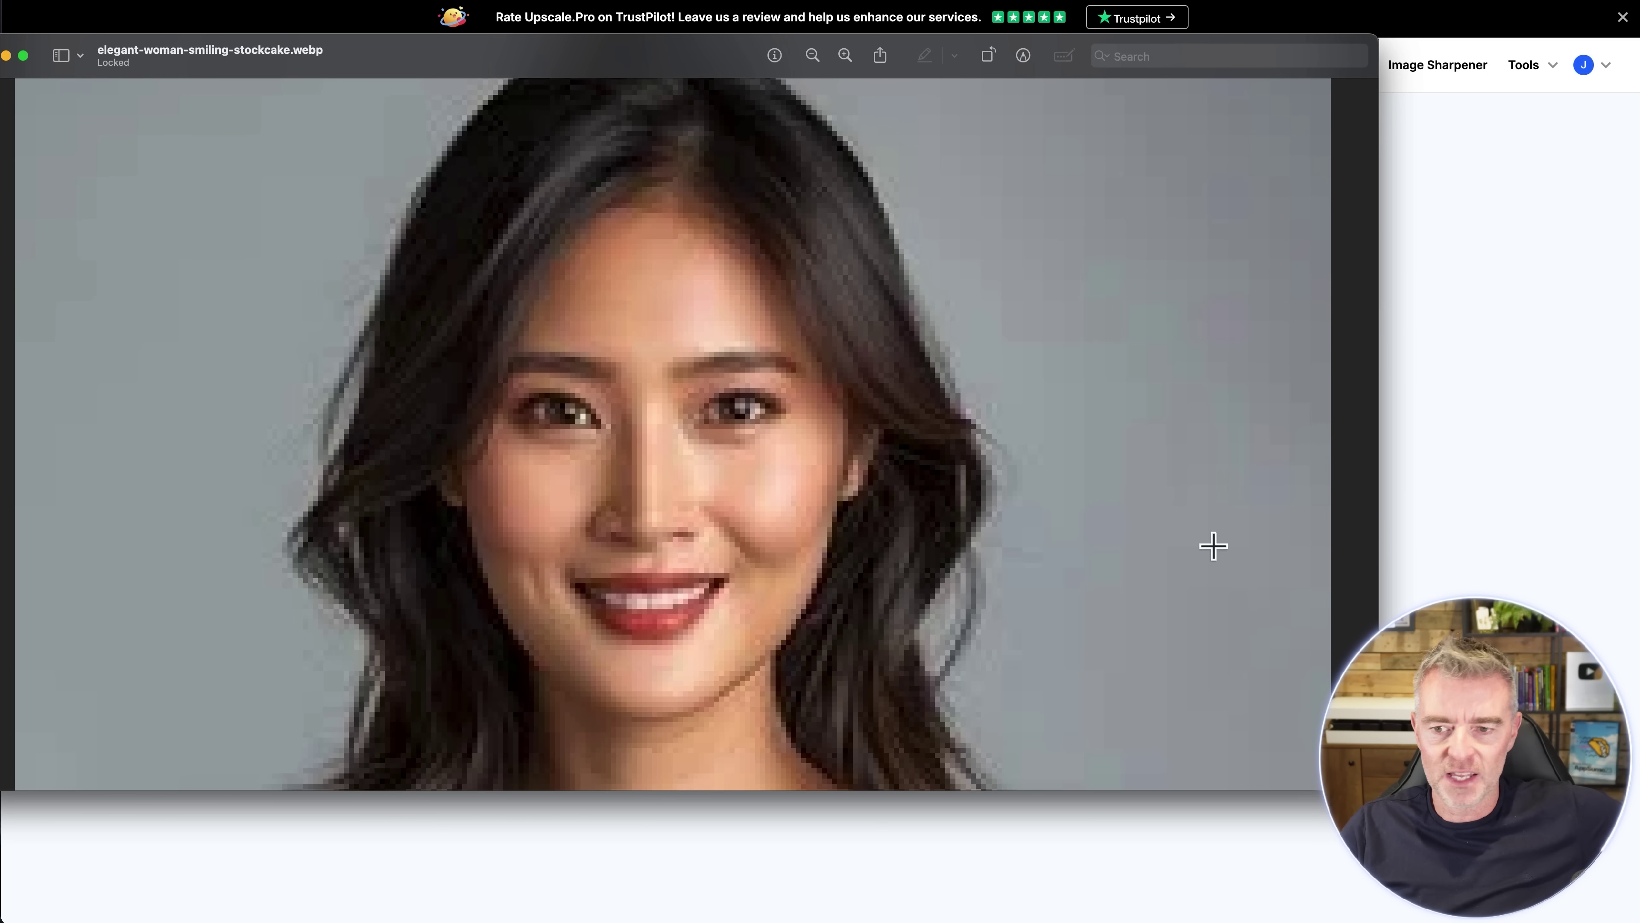
{"action": "left_click_drag", "start_coordinate": [1377, 790], "coordinate": [922, 795]}
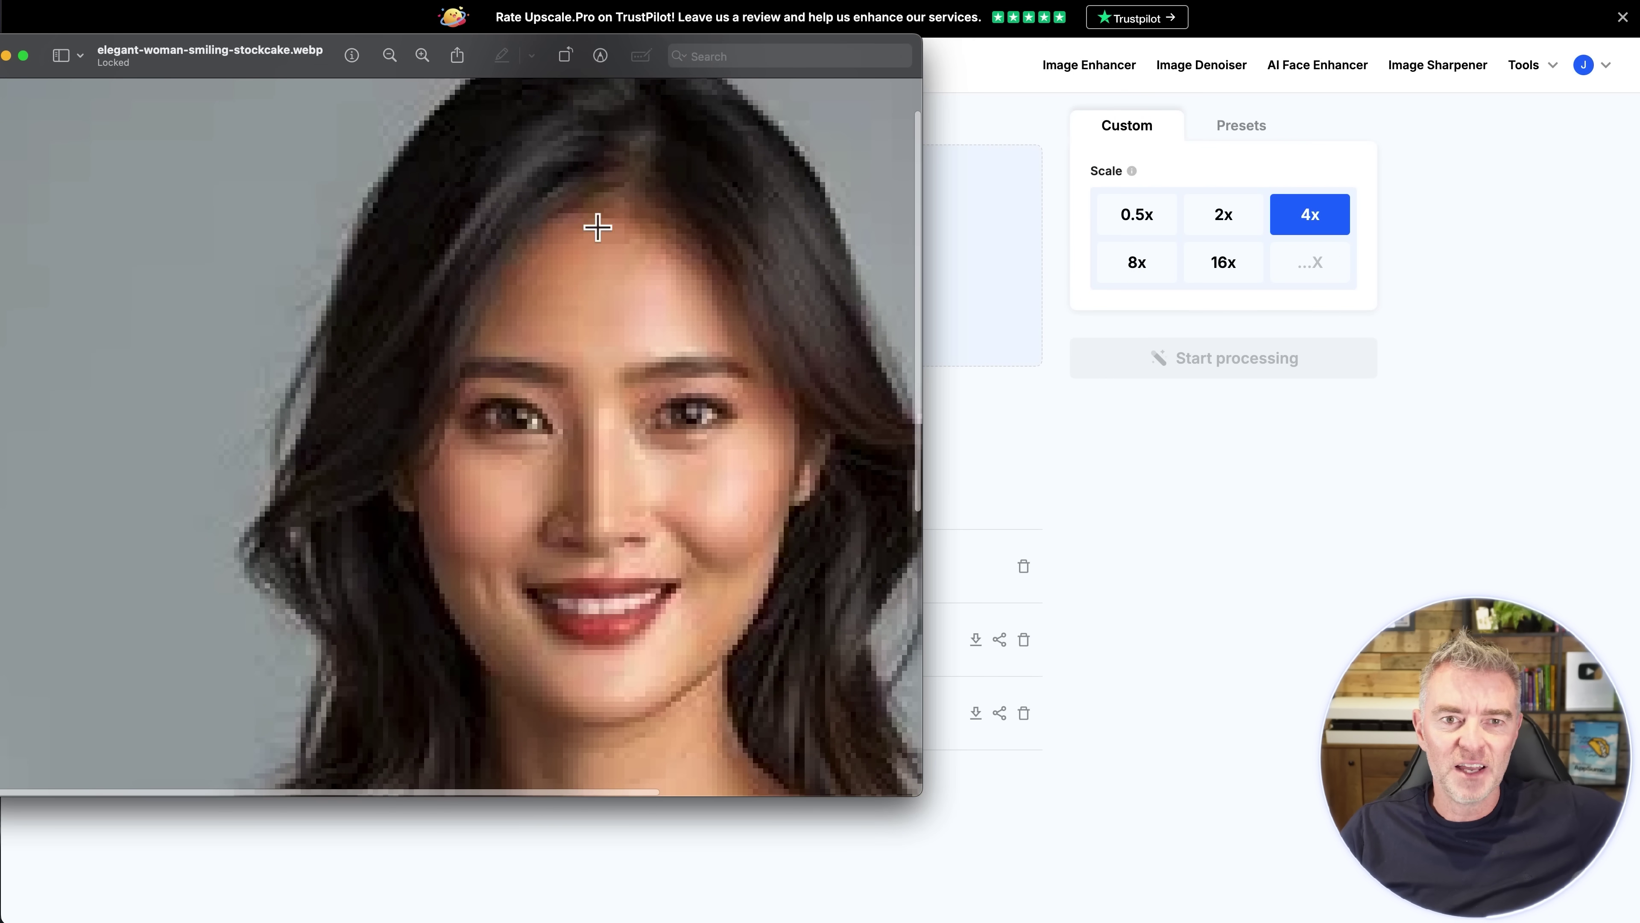
{"action": "left_click", "coordinate": [392, 58]}
{"action": "left_click", "coordinate": [391, 58]}
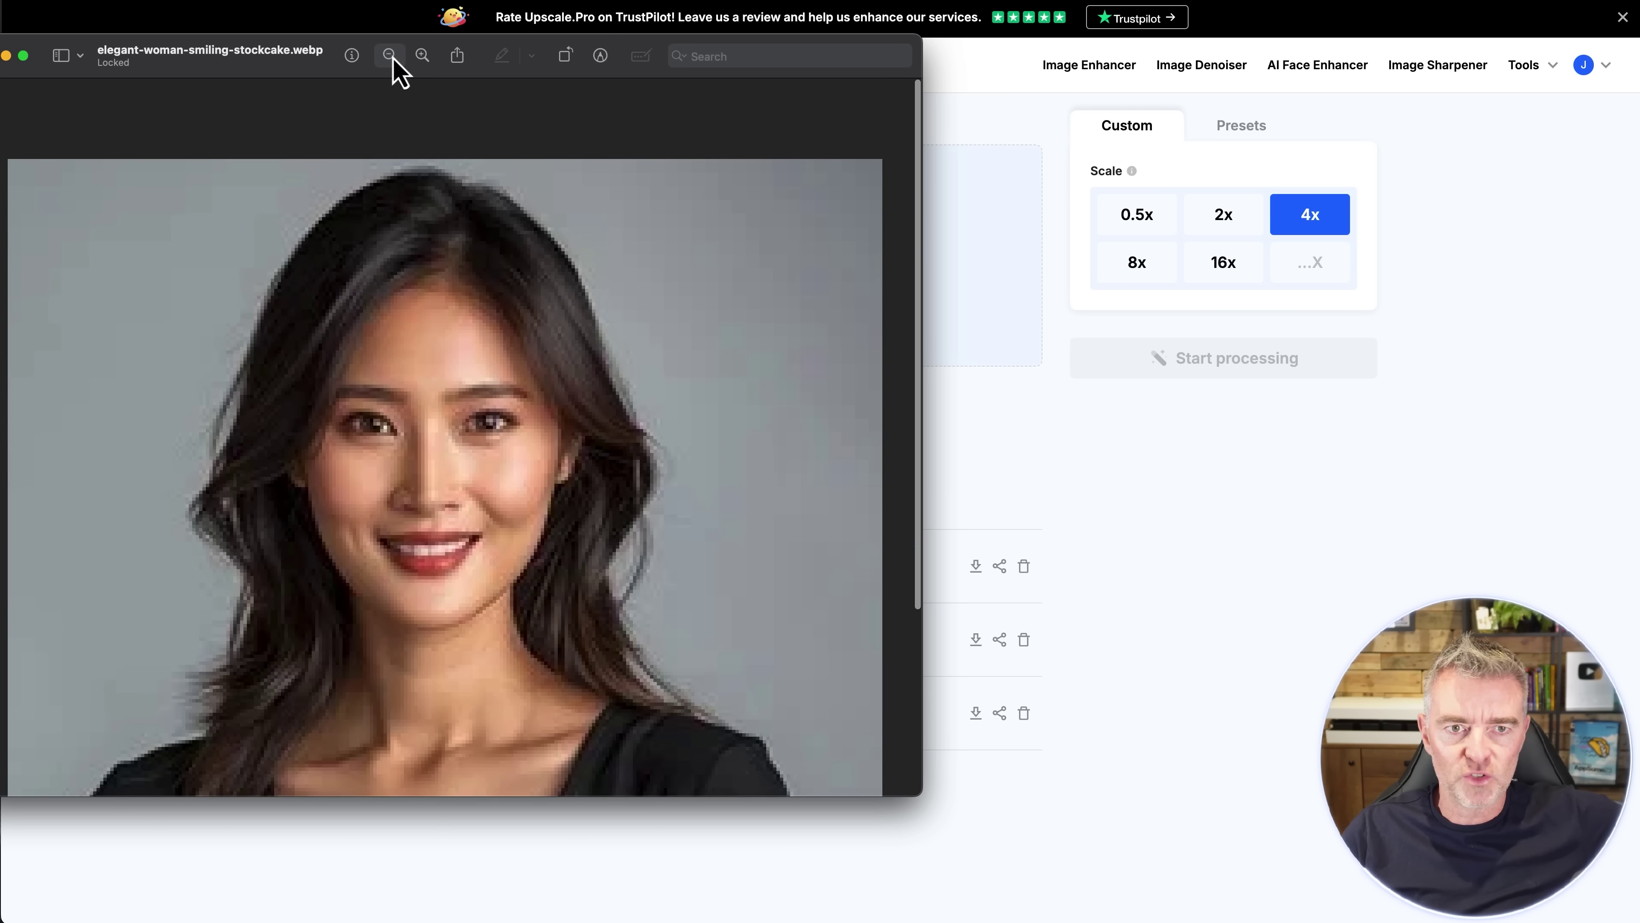
{"action": "left_click", "coordinate": [392, 58]}
{"action": "left_click", "coordinate": [391, 58]}
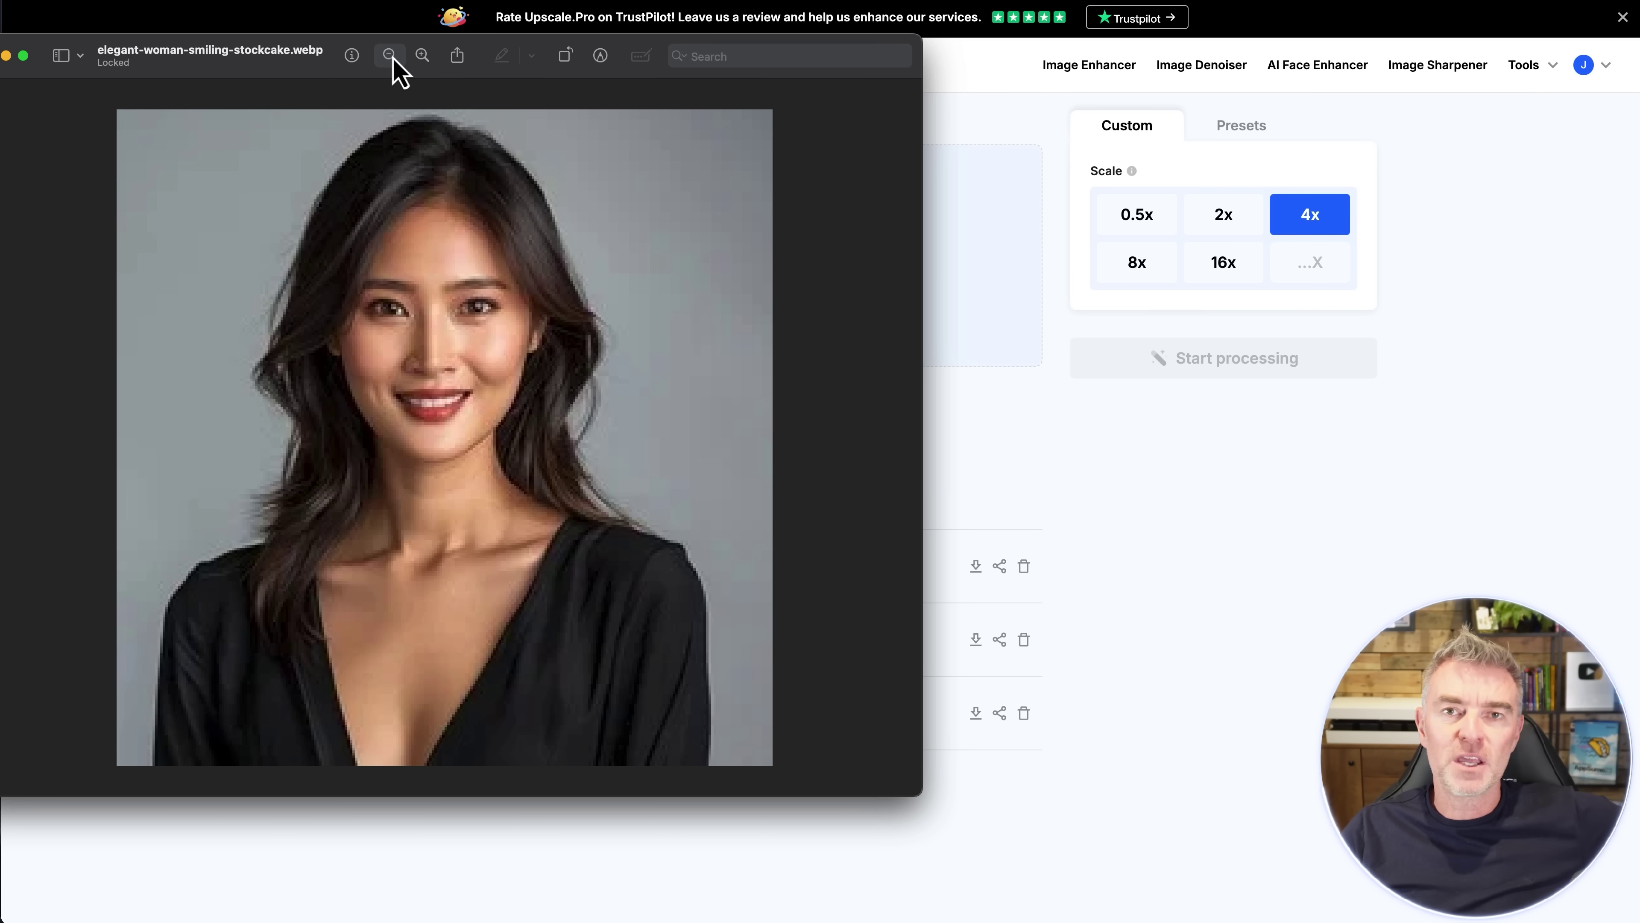
{"action": "left_click", "coordinate": [392, 59]}
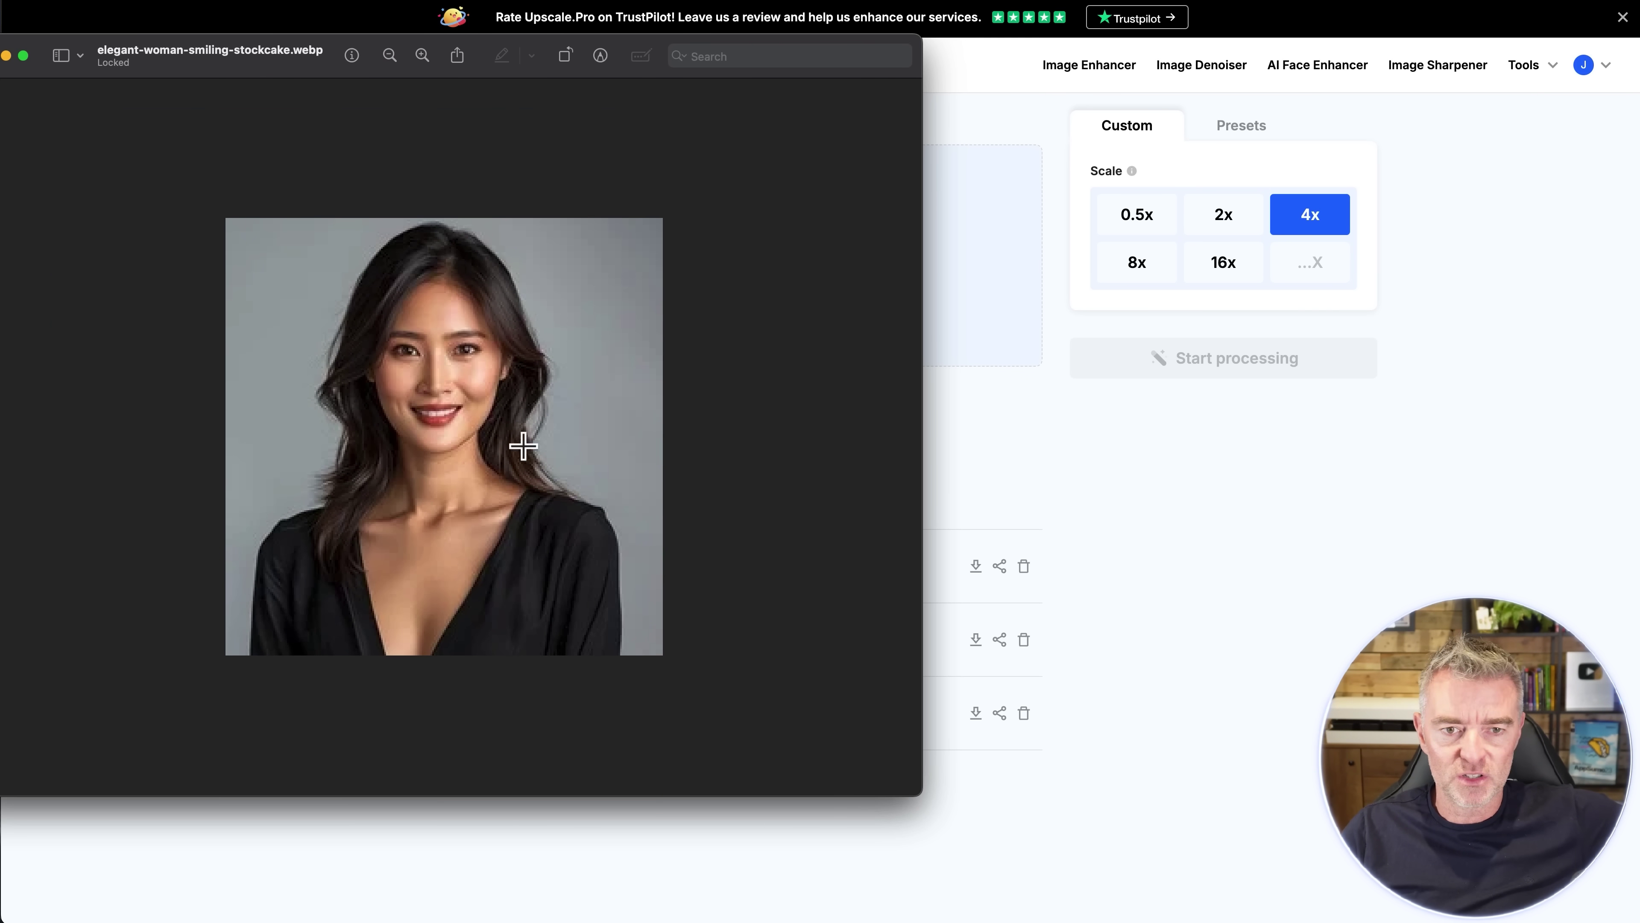
- Download the upscaled elegant-woman portrait, open it in Preview, and place its window beside the original
{"action": "left_click", "coordinate": [1019, 472]}
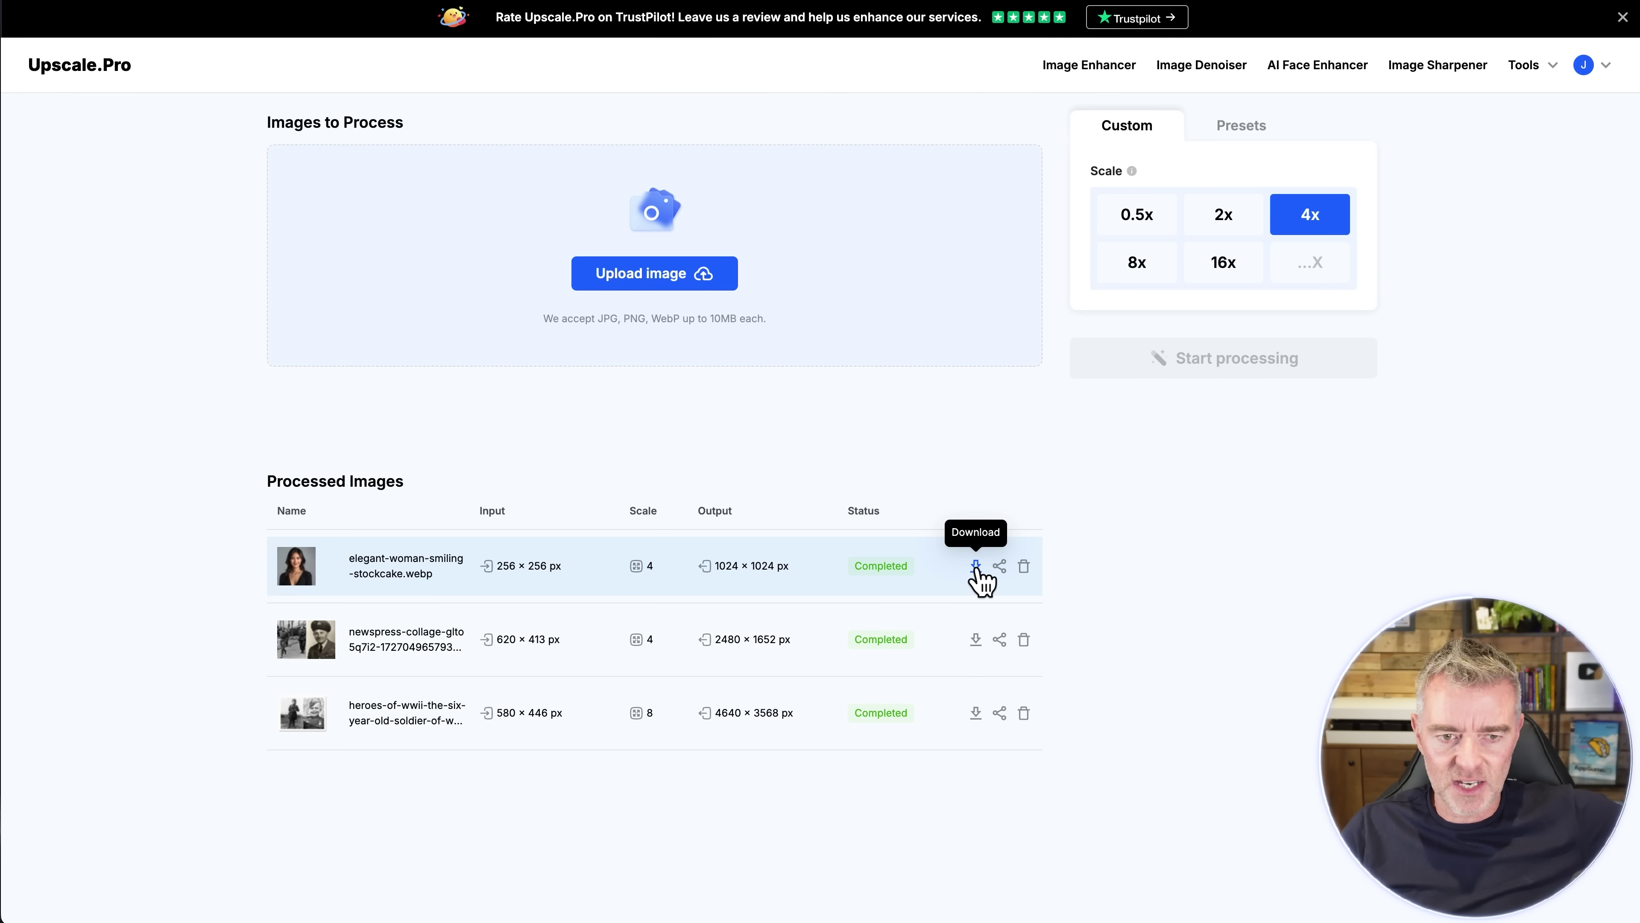
{"action": "left_click", "coordinate": [1403, 34]}
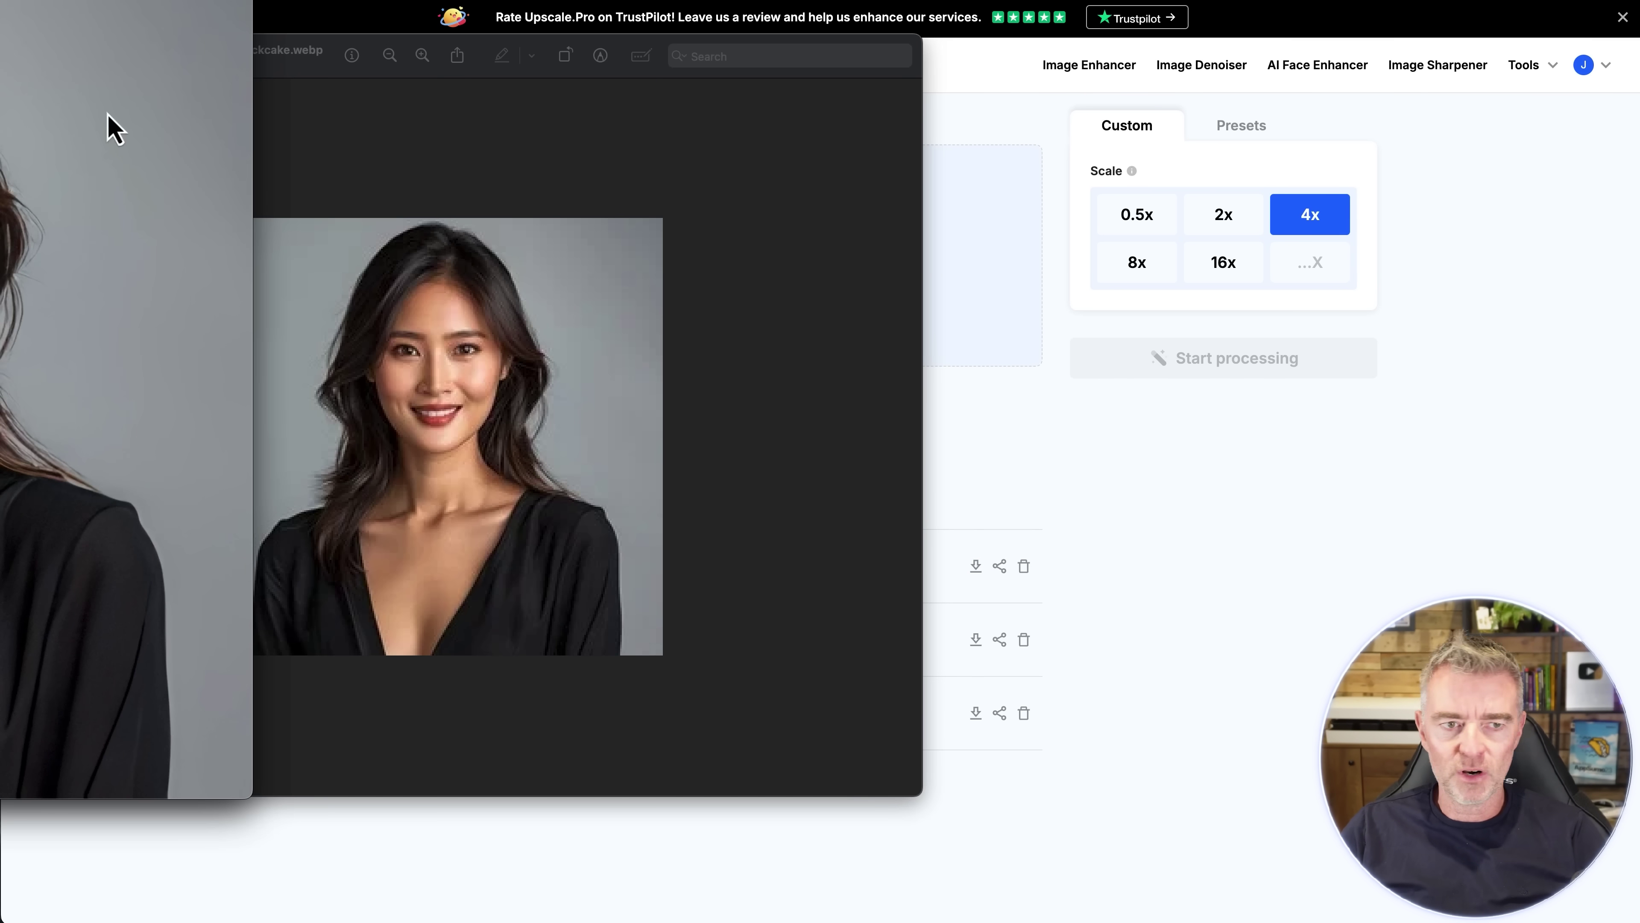
{"action": "left_click_drag", "start_coordinate": [3, 8], "coordinate": [833, 7]}
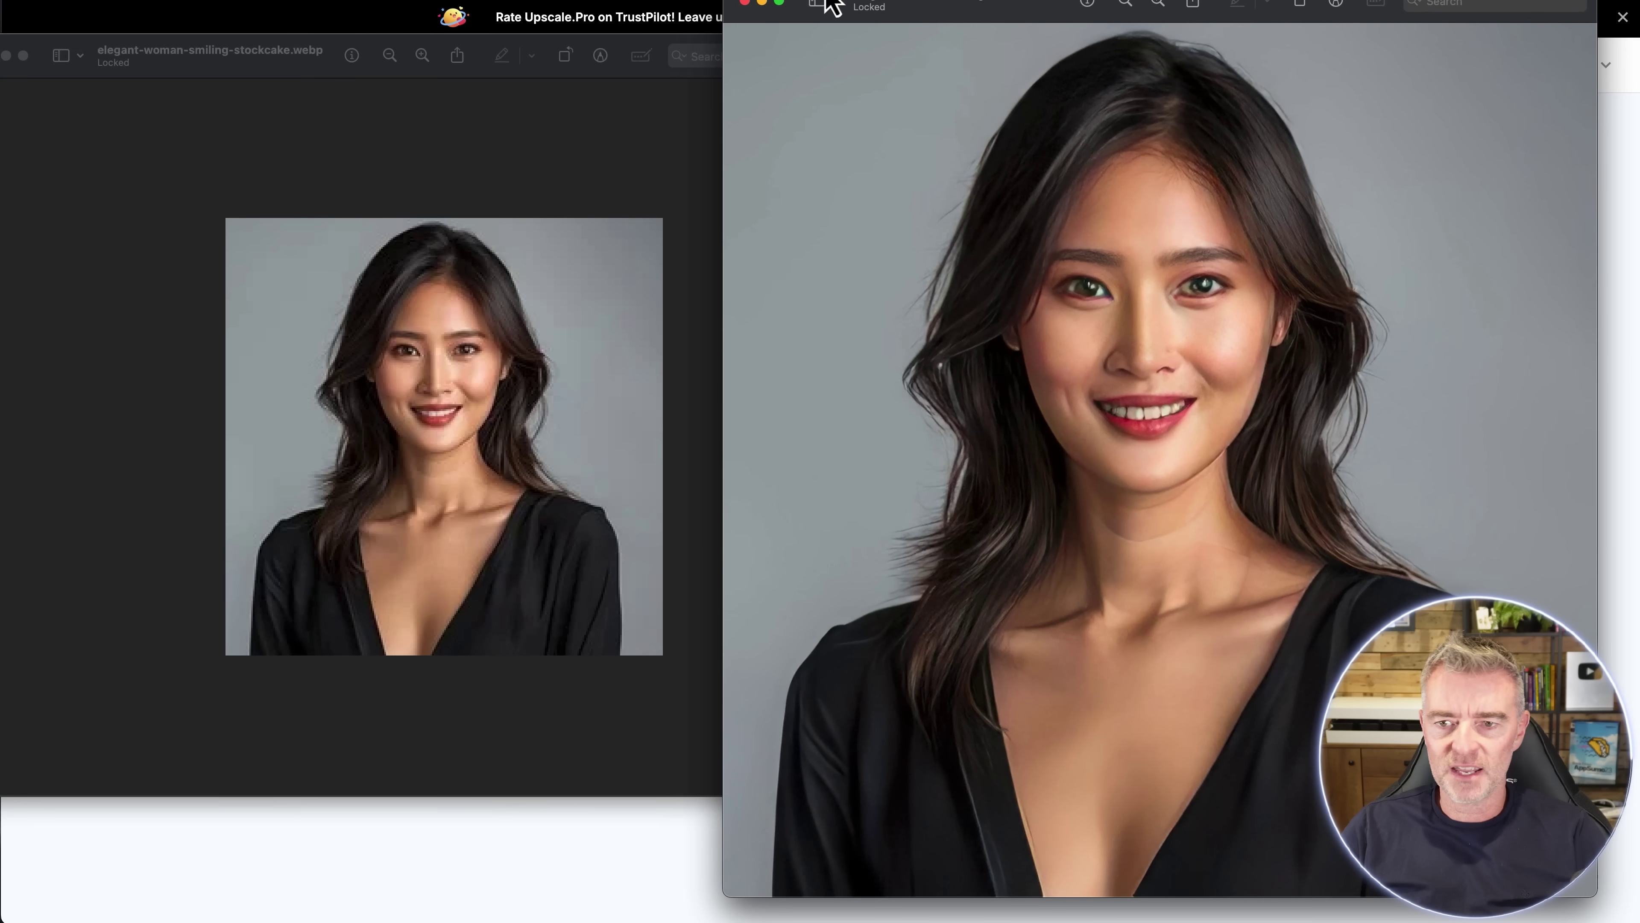
- Resize the original portrait's window and zoom the picture to match the upscaled version for a side-by-side comparison
{"action": "left_click", "coordinate": [581, 143]}
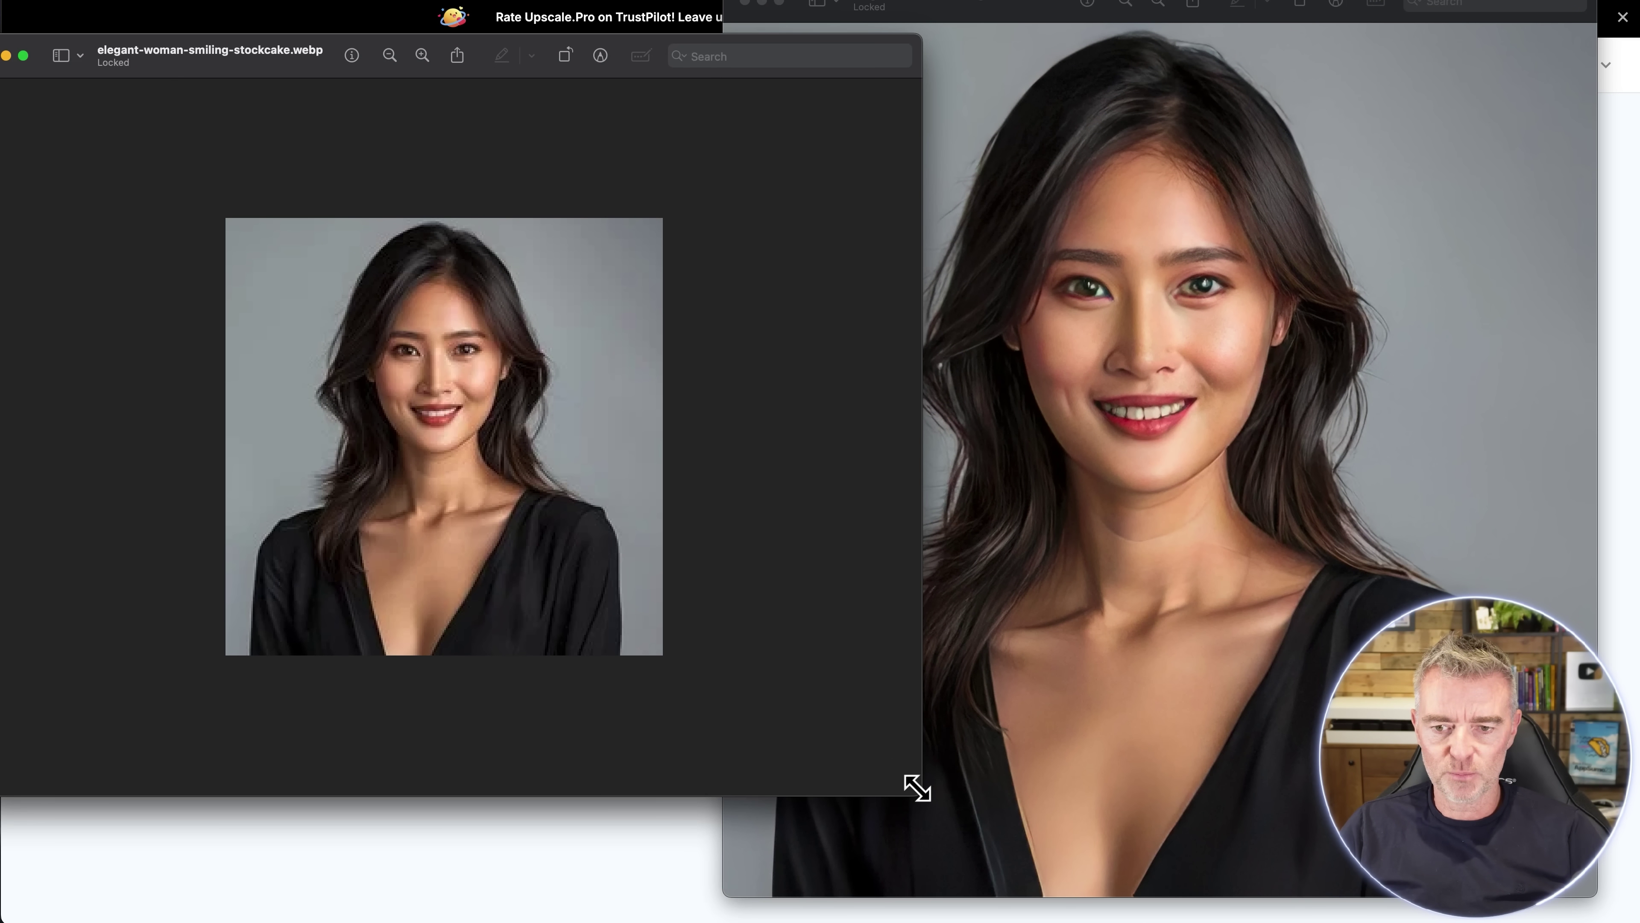
{"action": "left_click_drag", "start_coordinate": [917, 788], "coordinate": [794, 912]}
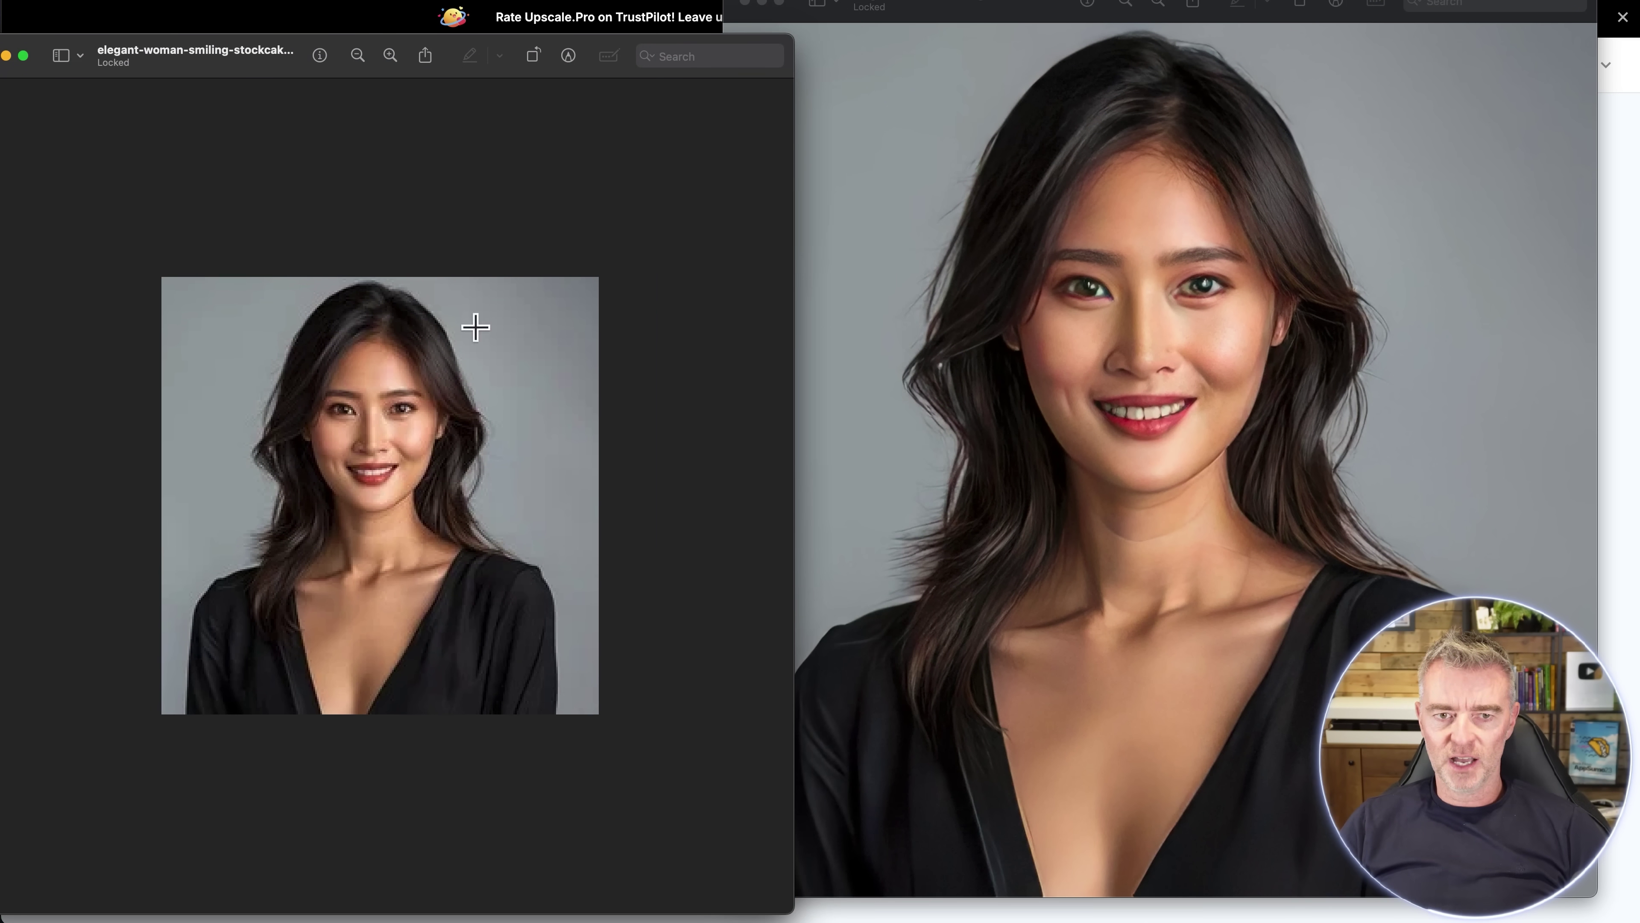
{"action": "left_click", "coordinate": [390, 56]}
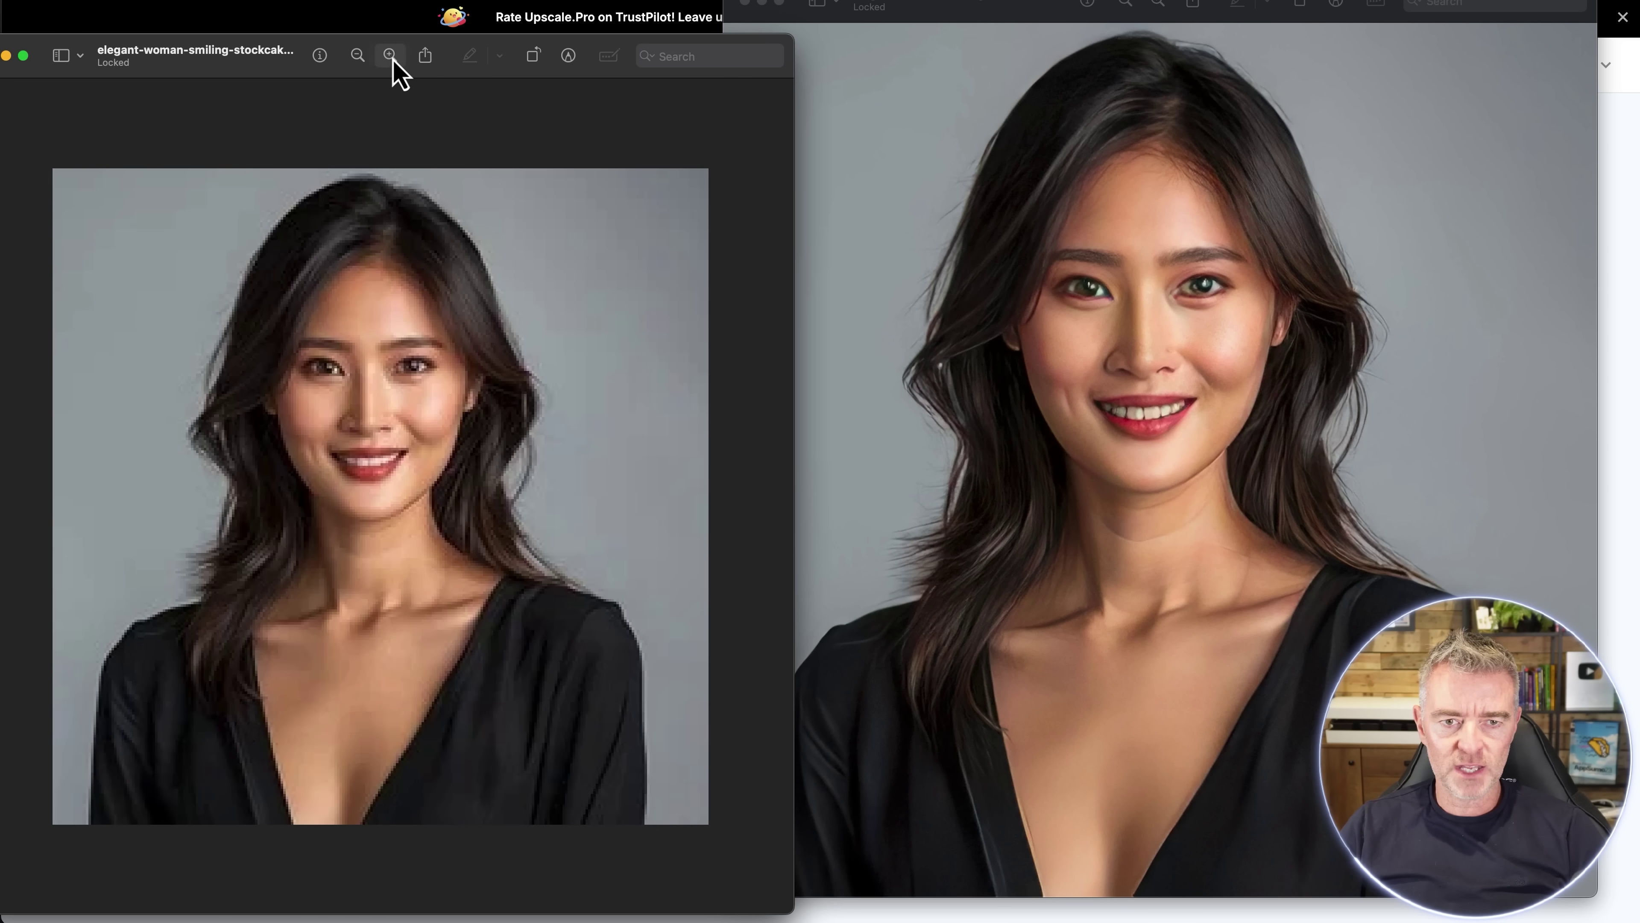
{"action": "left_click", "coordinate": [390, 55]}
{"action": "left_click", "coordinate": [390, 56]}
{"action": "left_click", "coordinate": [390, 56]}
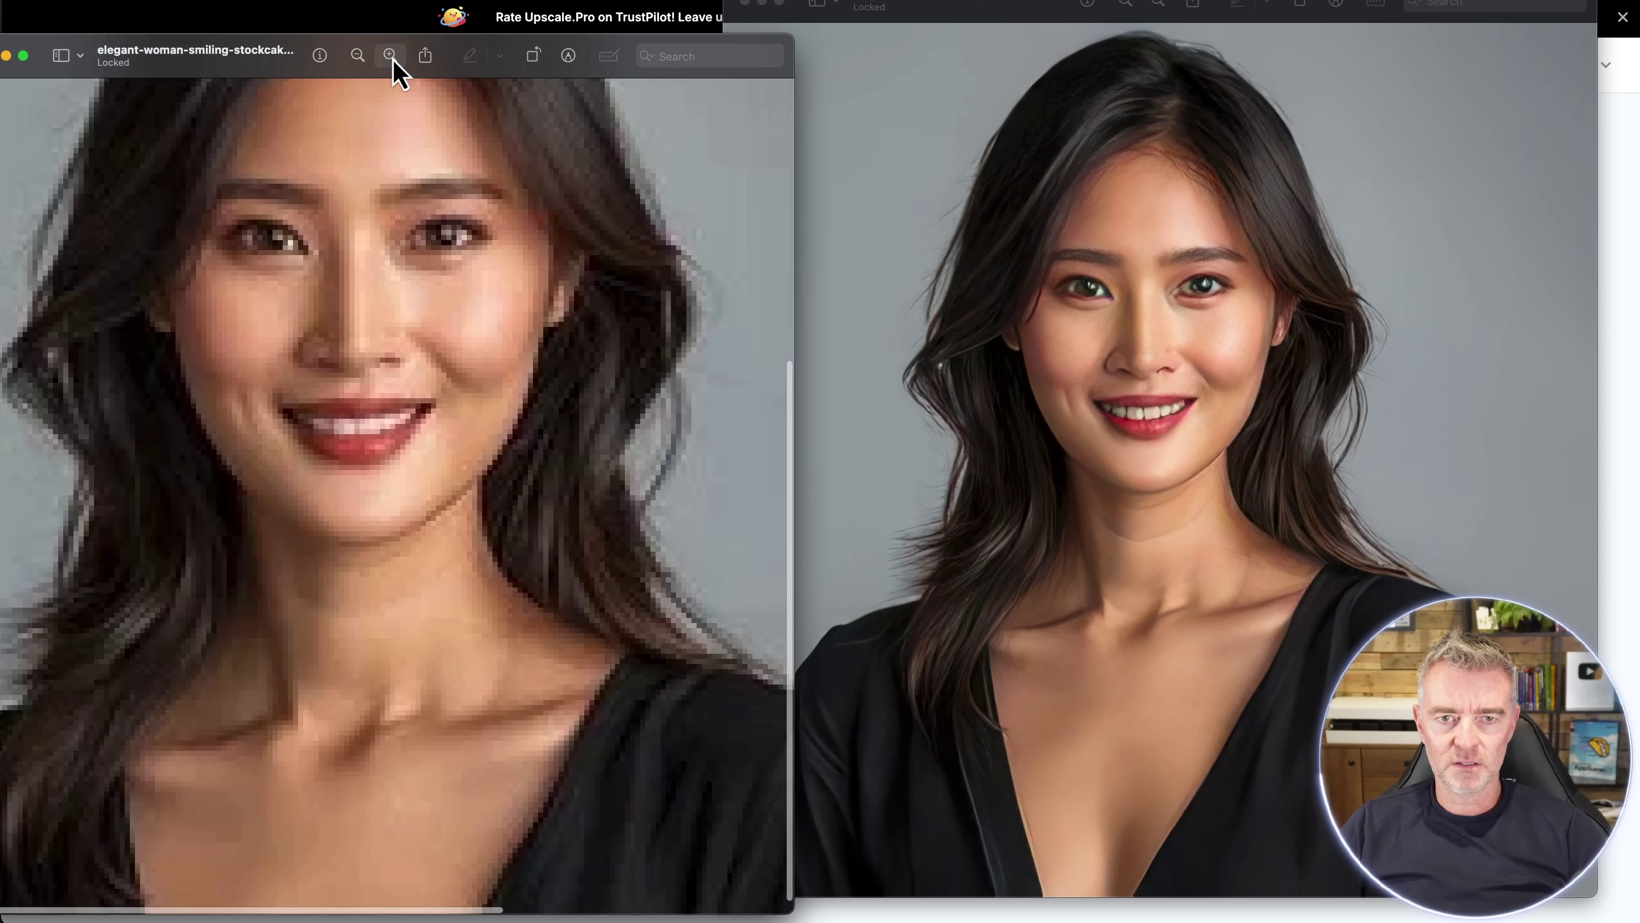
{"action": "left_click", "coordinate": [390, 56]}
{"action": "left_click", "coordinate": [357, 56]}
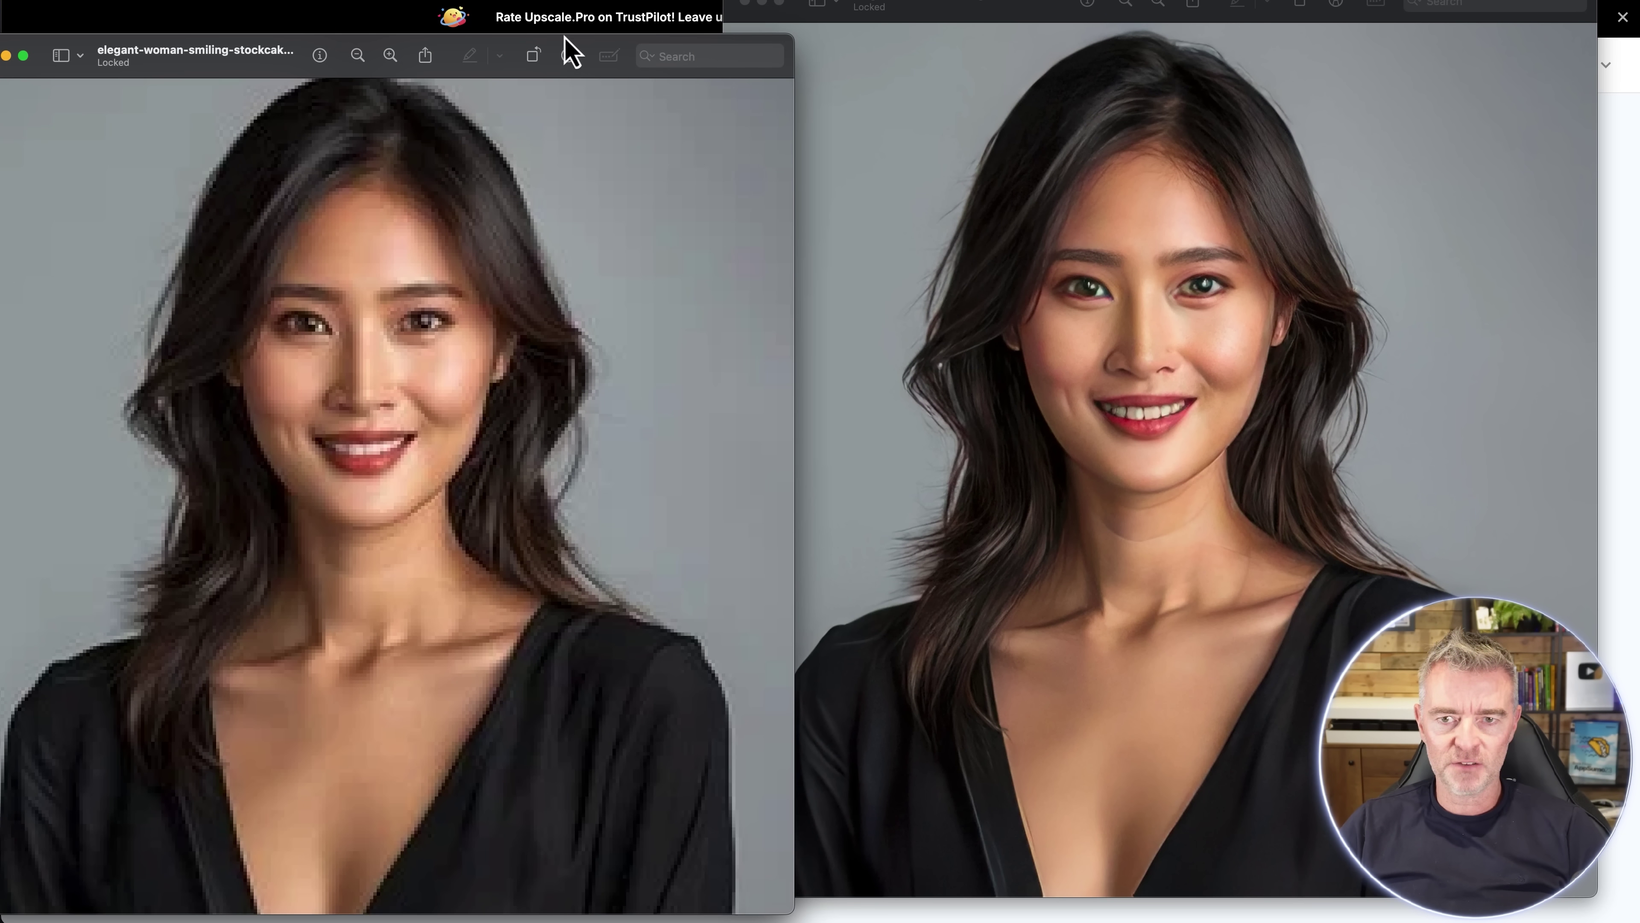
{"action": "left_click_drag", "start_coordinate": [564, 37], "coordinate": [600, 10]}
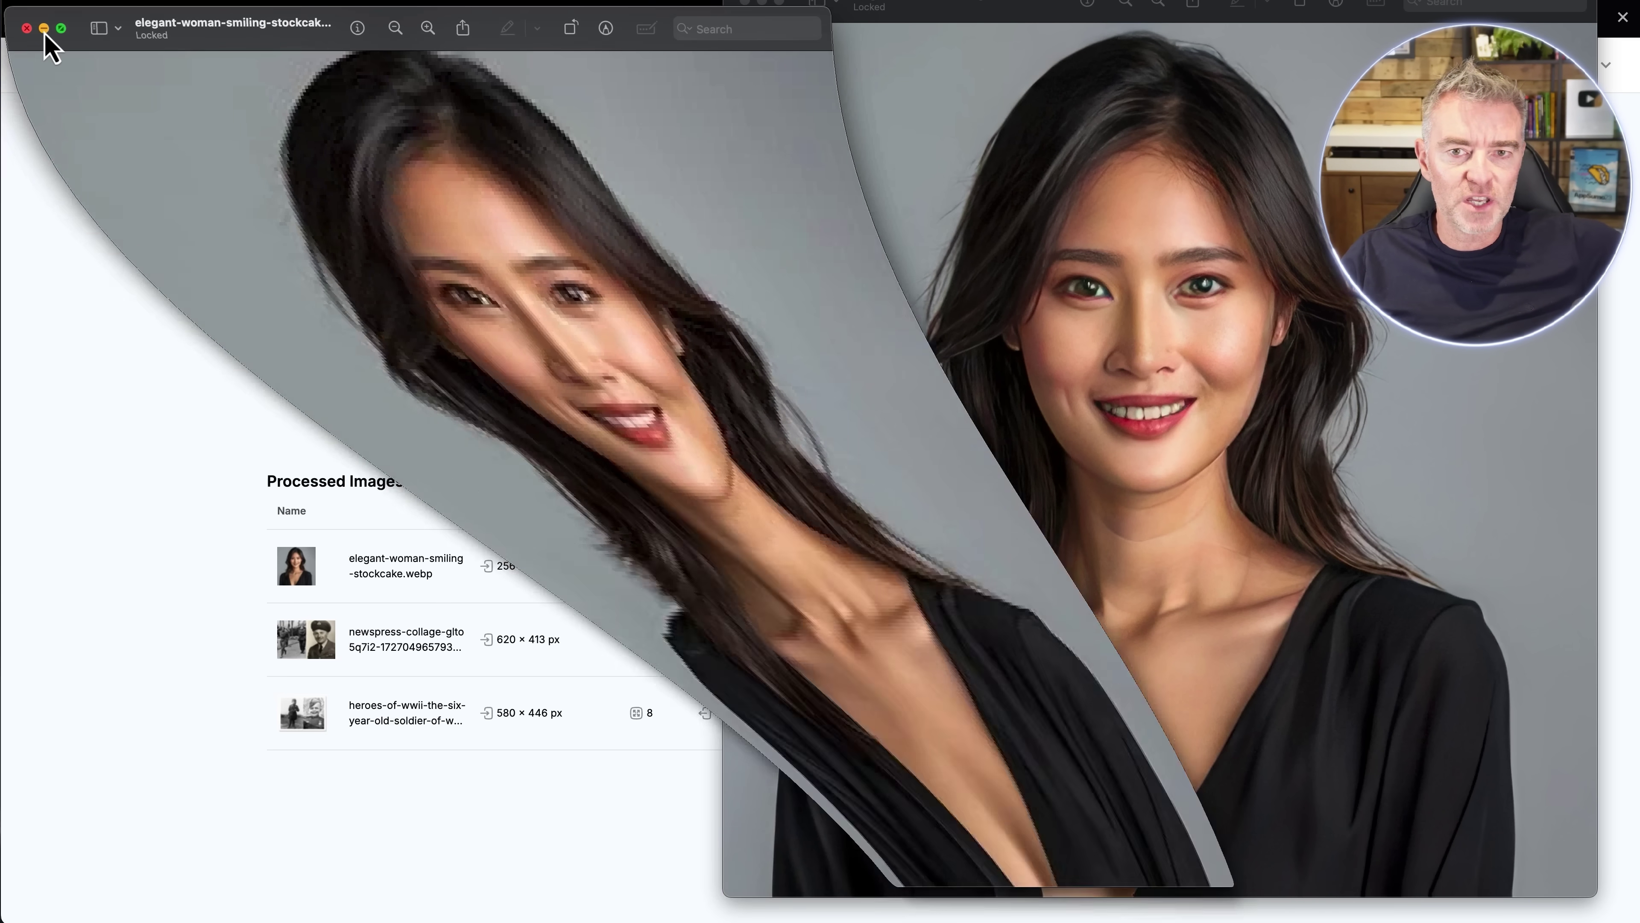
- Minimize both portrait windows to return to the Upscale.Pro page
{"action": "left_click", "coordinate": [43, 29]}
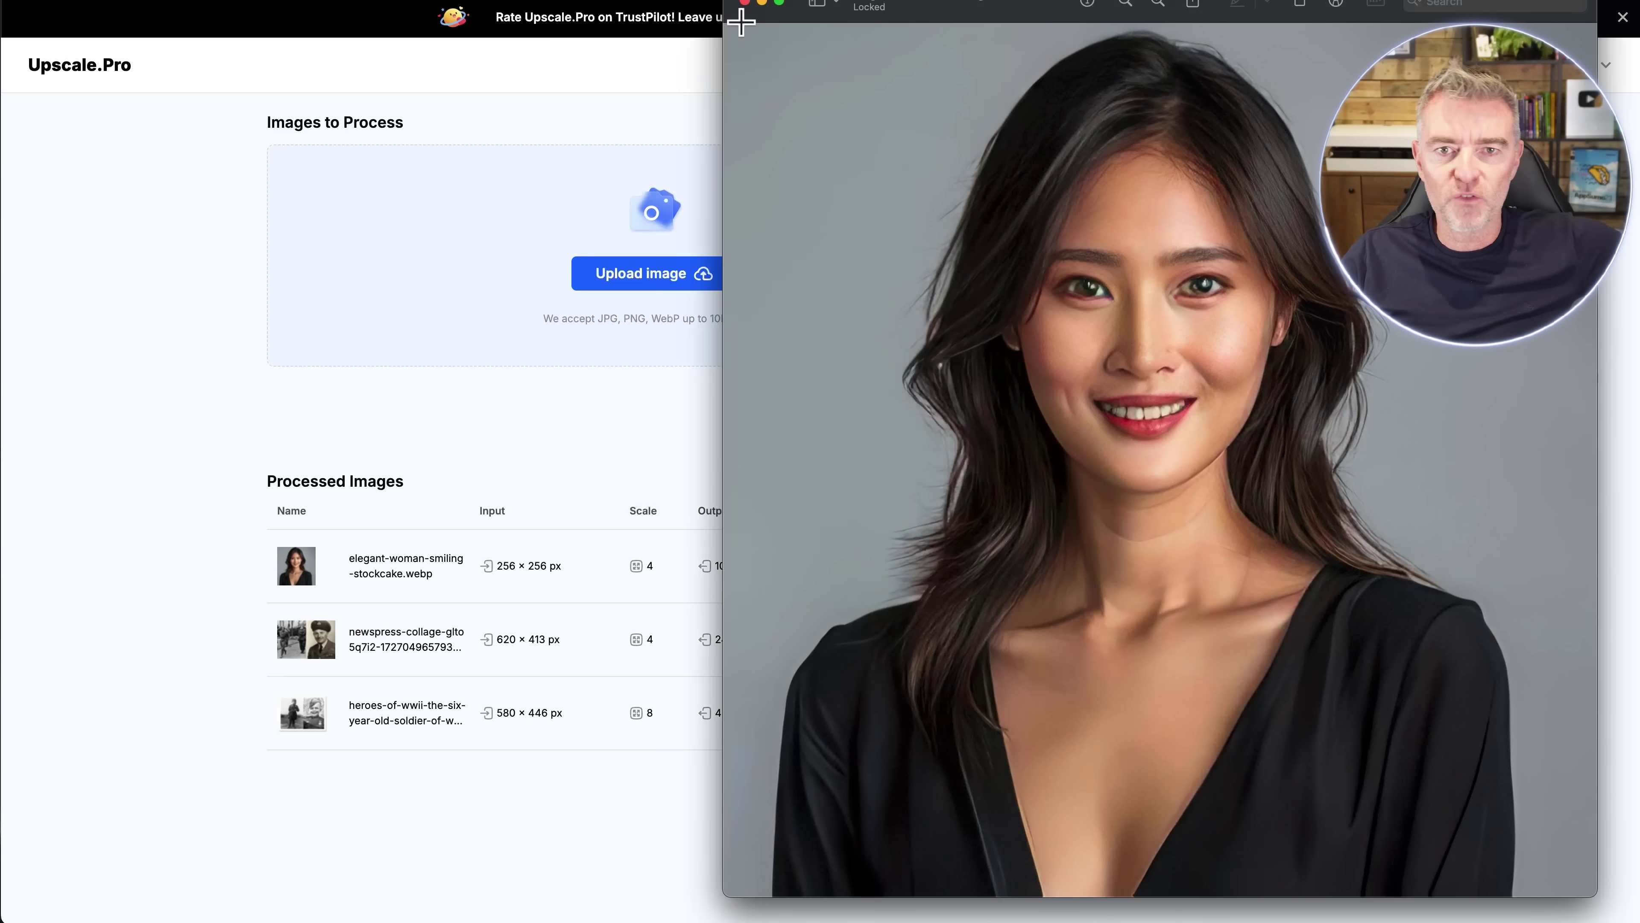
{"action": "left_click", "coordinate": [762, 4]}
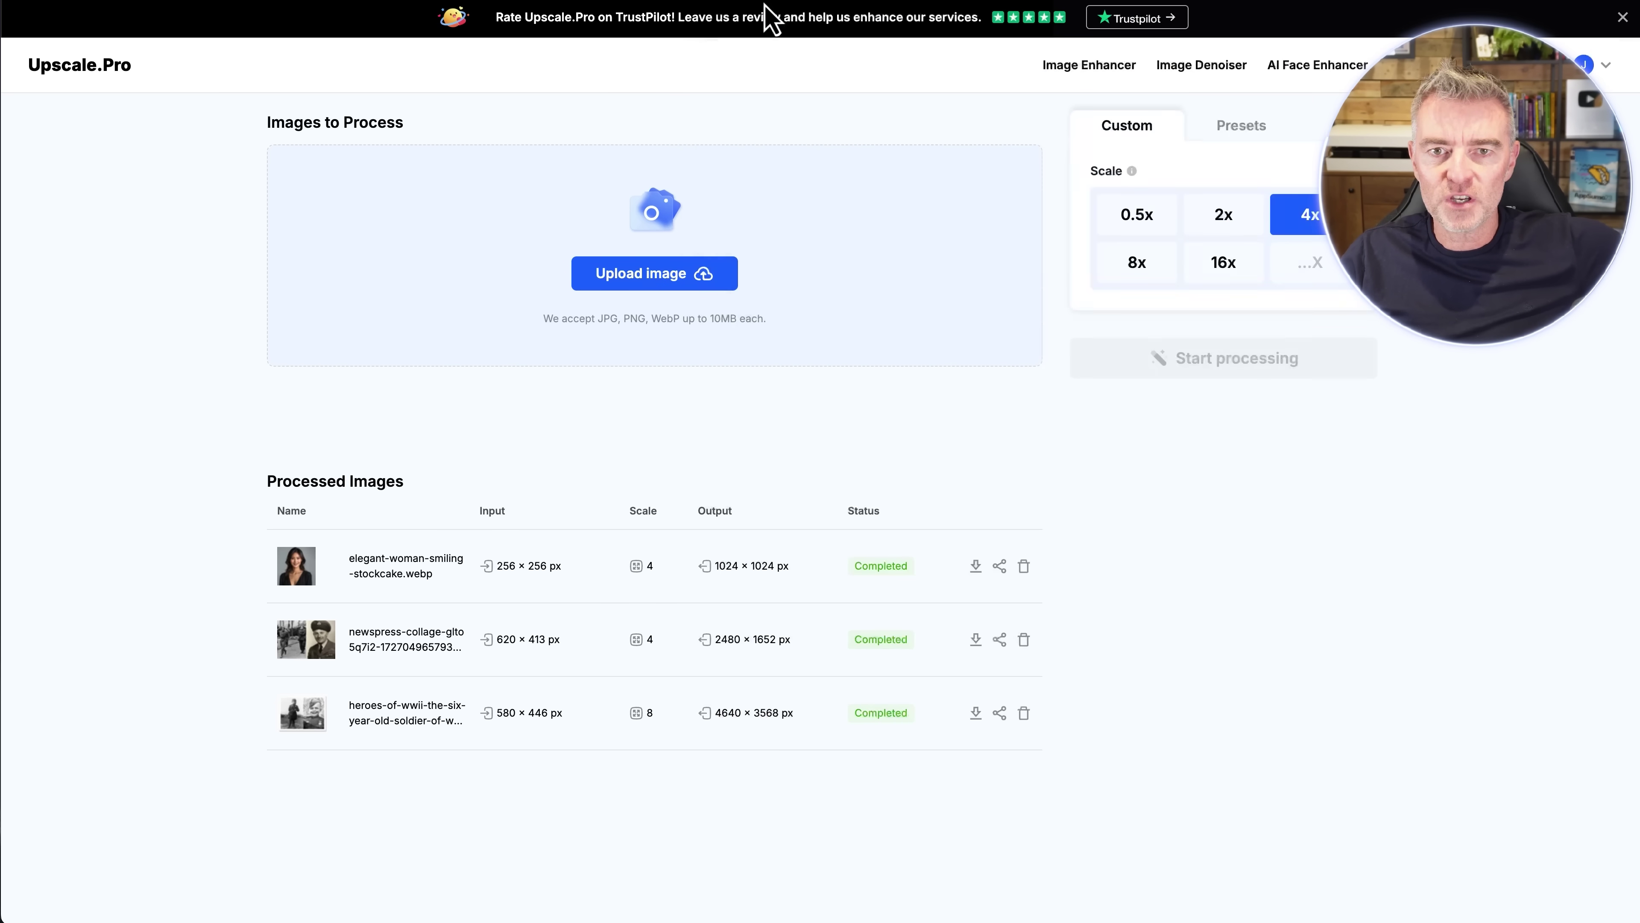